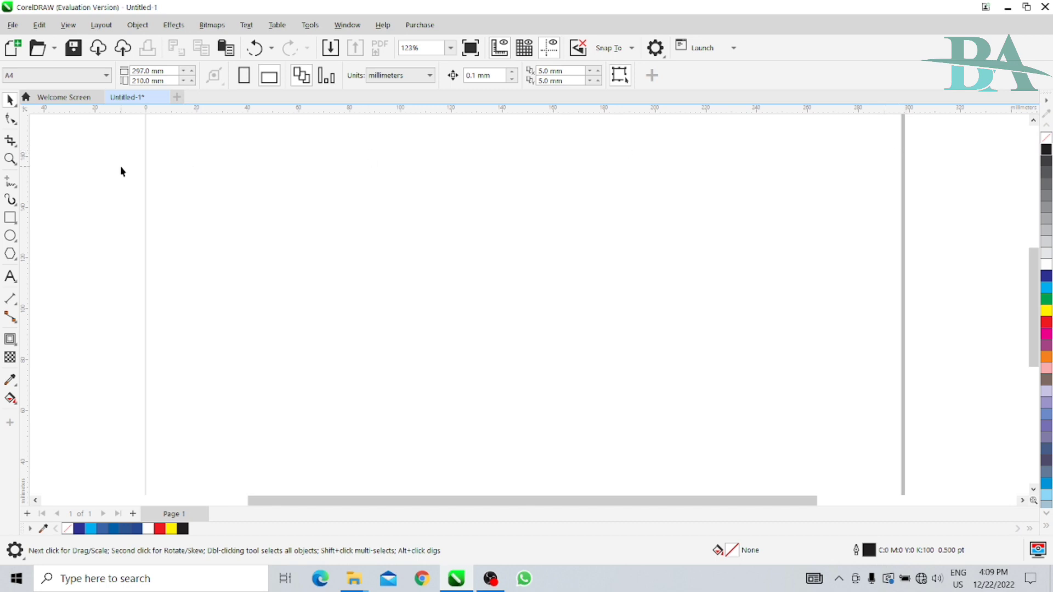
Step: Draw a circle near the middle of the page and set its width and height to 100 mm
left_click(10, 237)
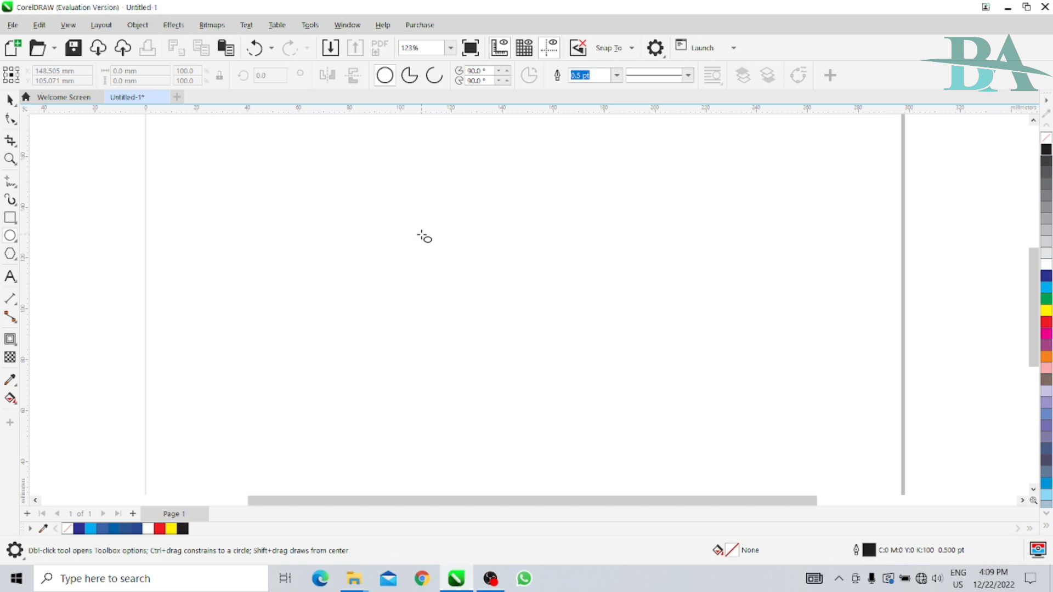
left_click_drag(382, 191, 601, 386)
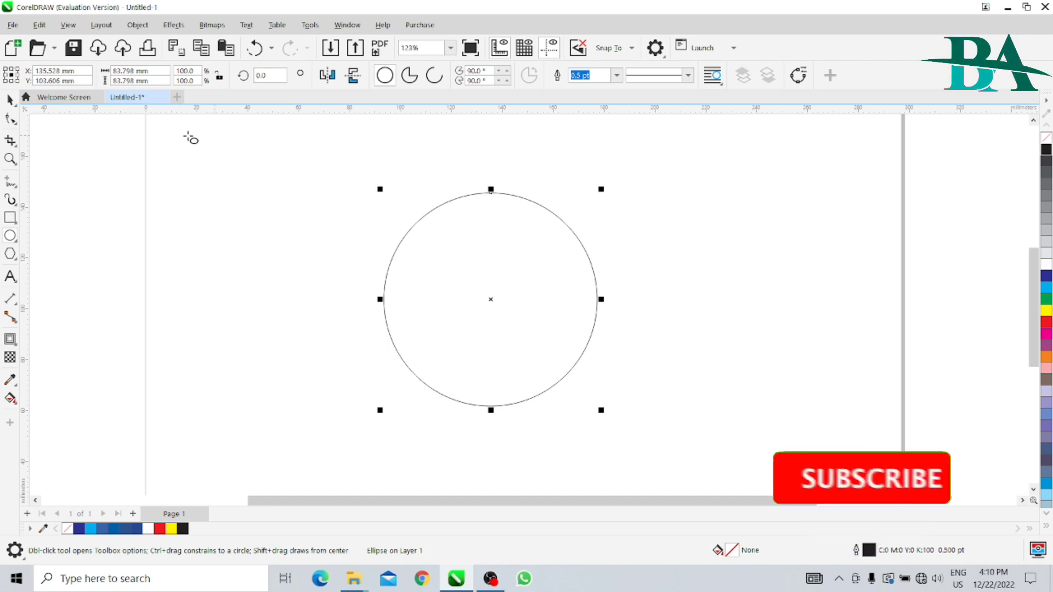
double_click(125, 70)
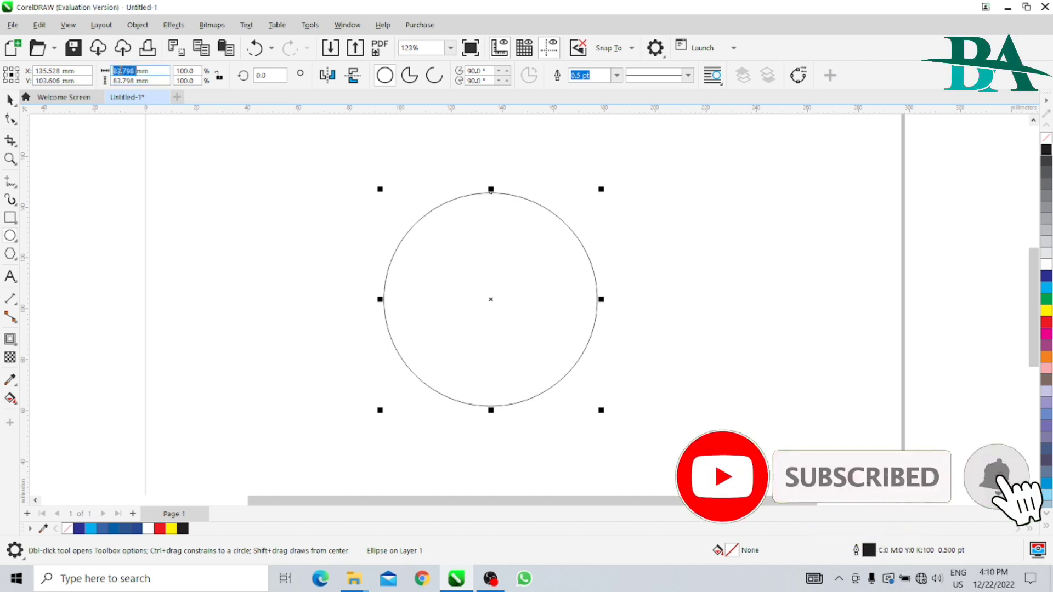
type("100")
key("Tab")
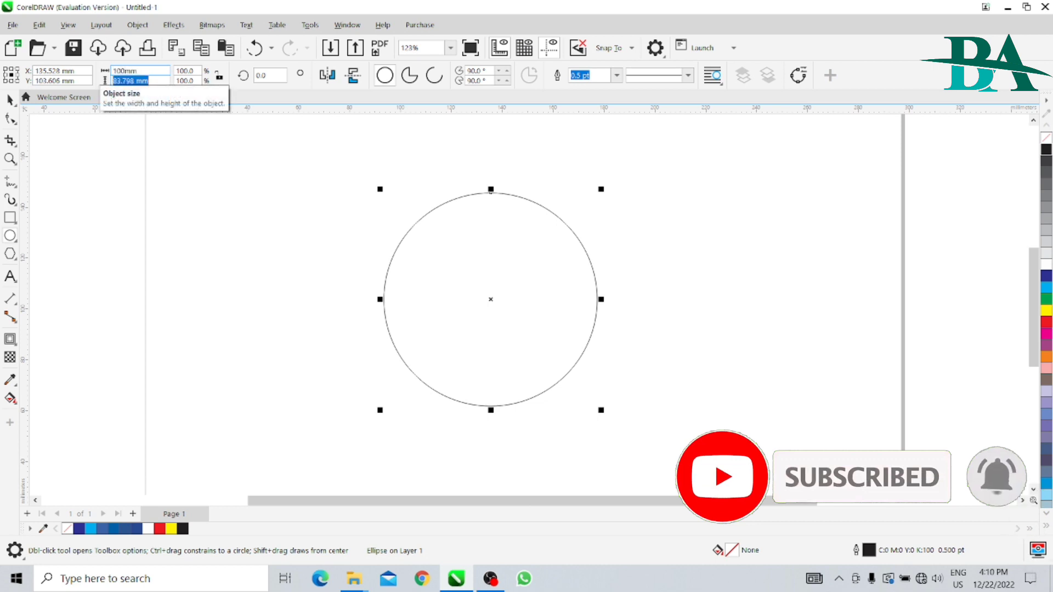
type("100")
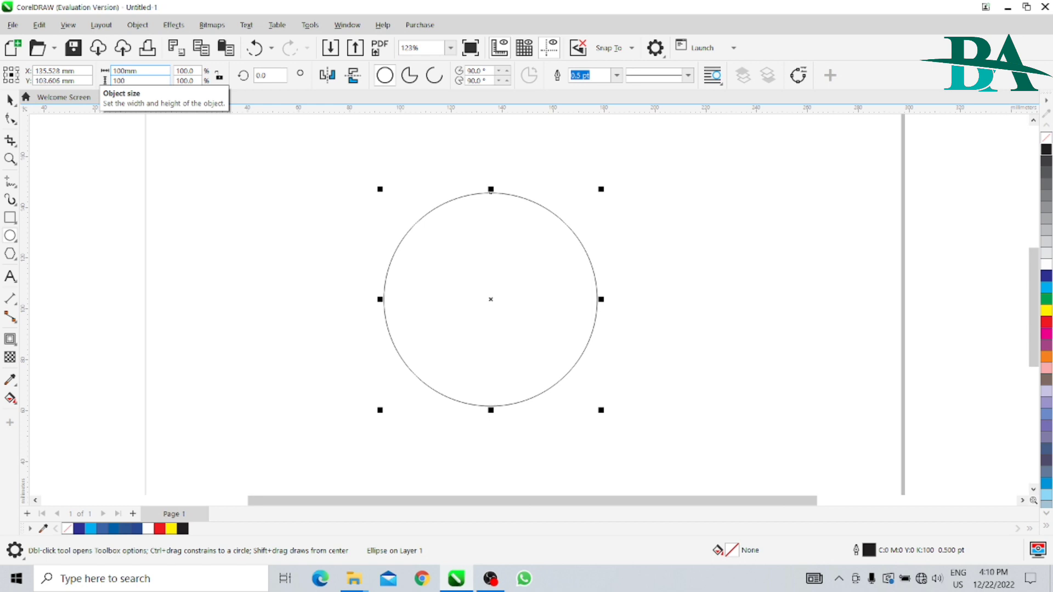
key("Return")
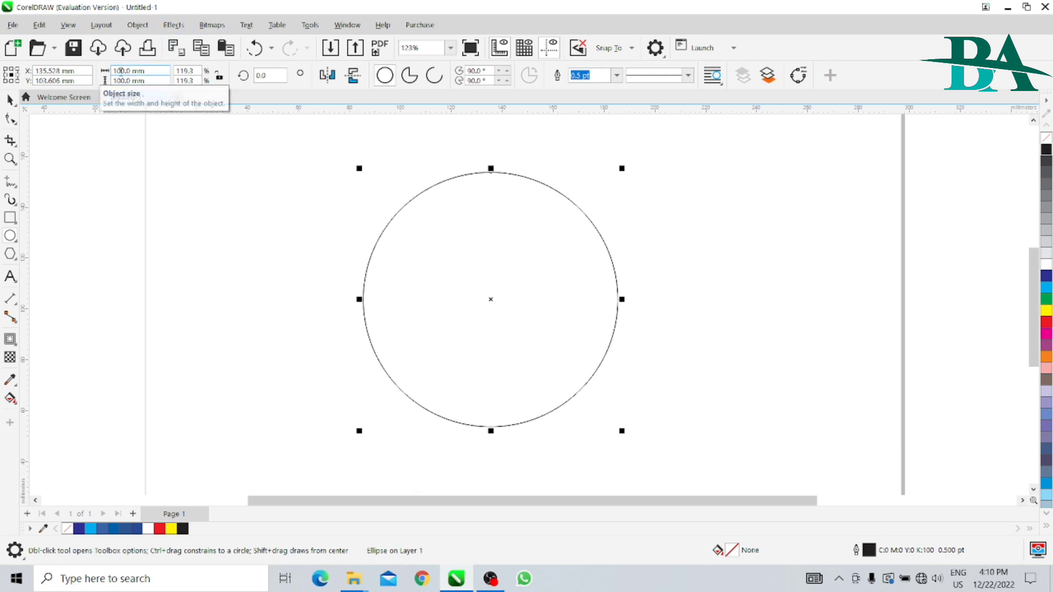
Step: Create a concentric copy of the circle measuring 86 by 86 mm inside the original
double_click(118, 70)
type("8")
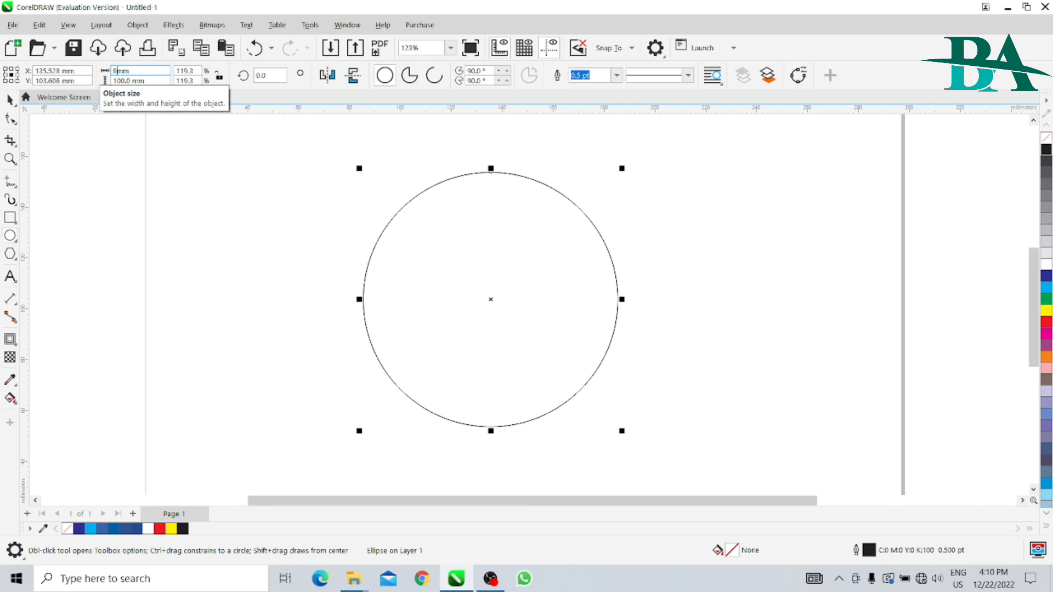
type("6")
key("Tab")
type("86")
key("Return")
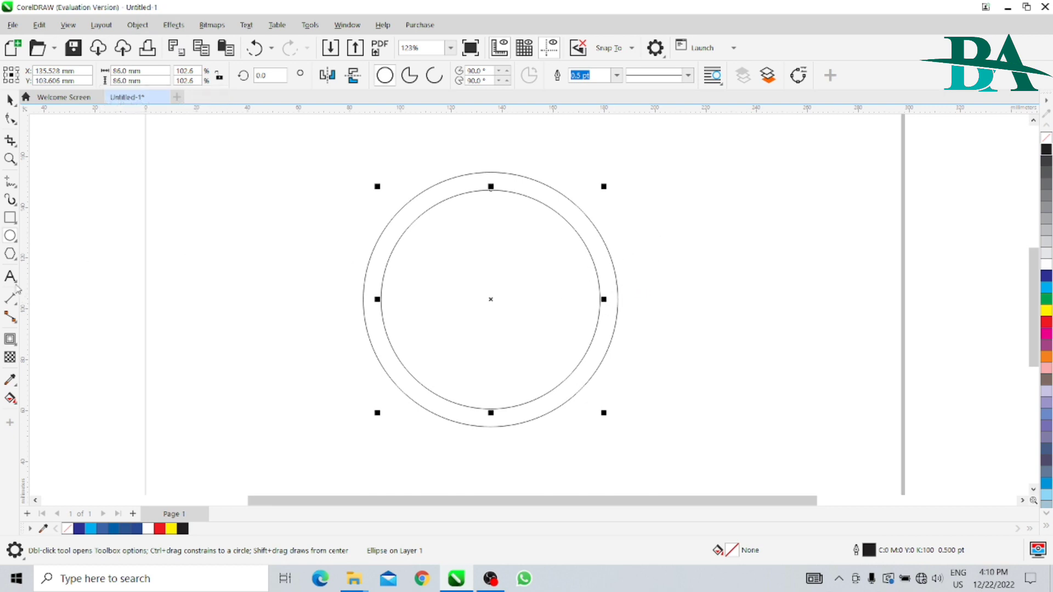
Step: Draw a tall vertical rectangle about 123 mm high beside the circles and set its width to 7 mm
left_click(11, 218)
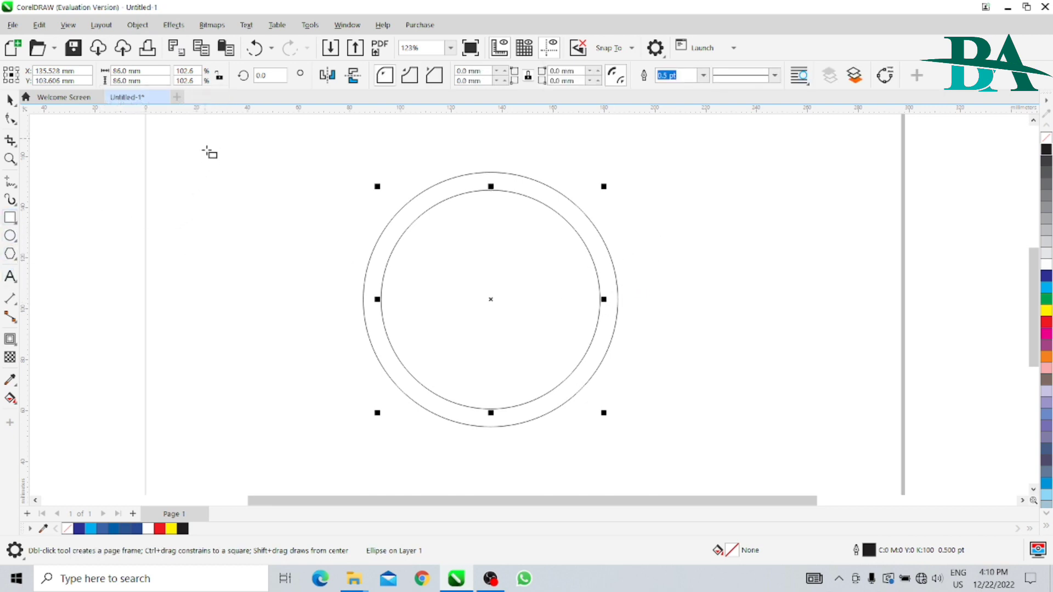
left_click_drag(206, 139, 239, 453)
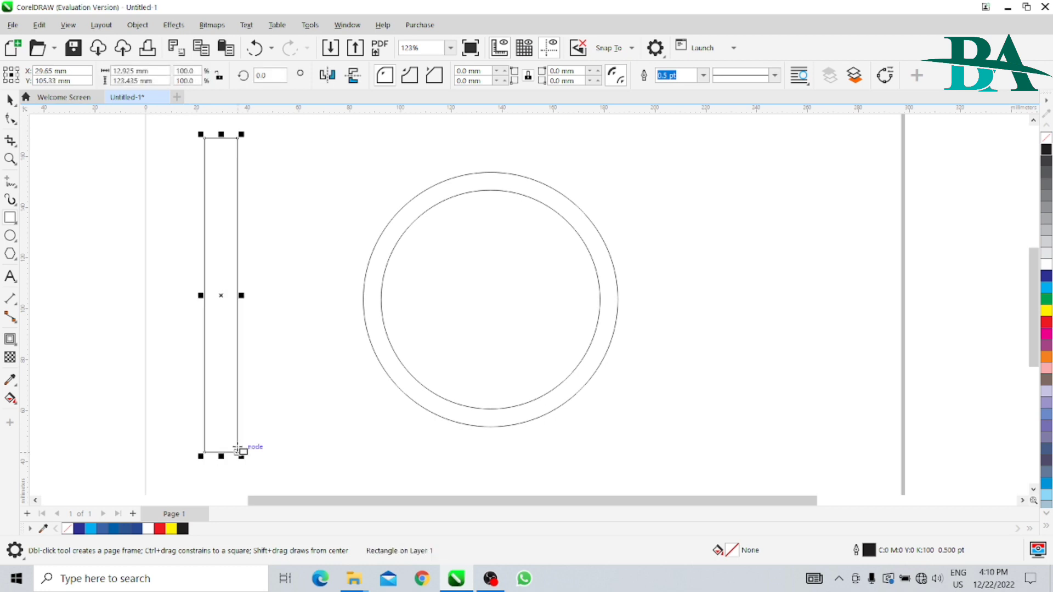
double_click(121, 72)
type("7")
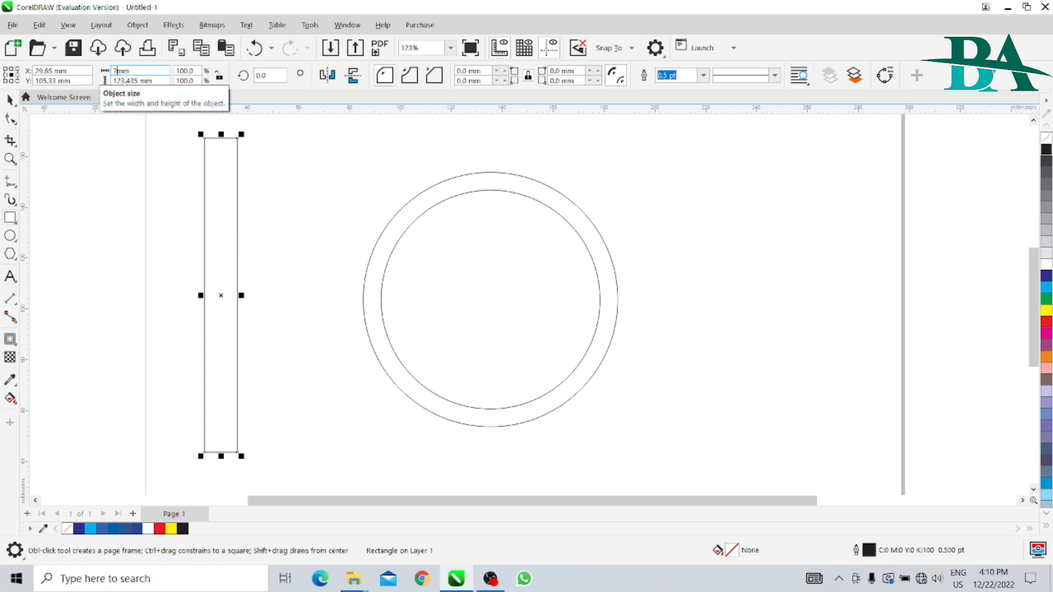
key("Return")
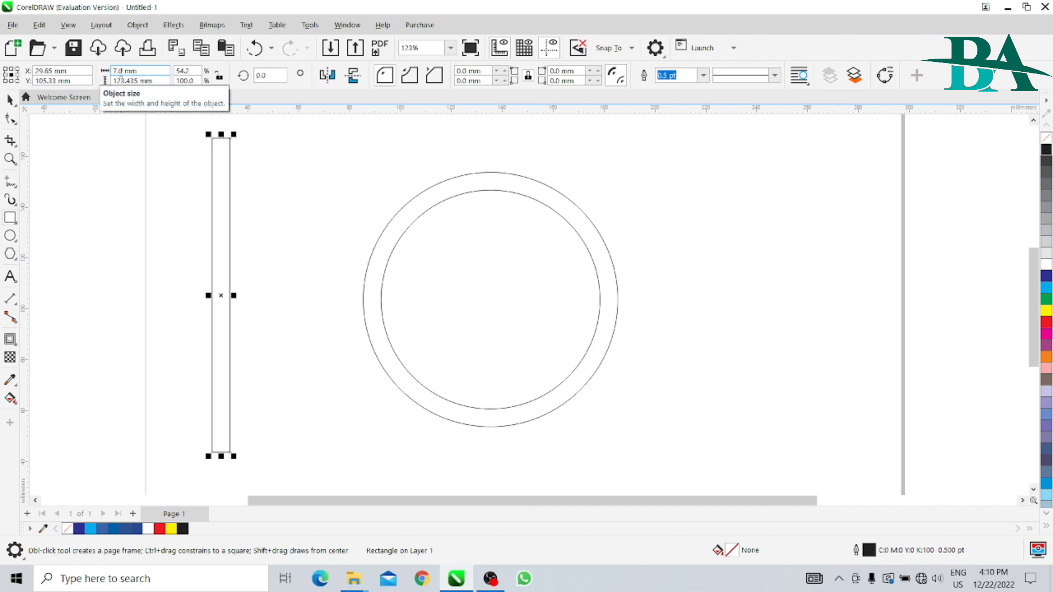
Step: Align a duplicate of the 7 mm bar horizontally with the centre of the outer circle, keeping the original bar in place
left_click(10, 102)
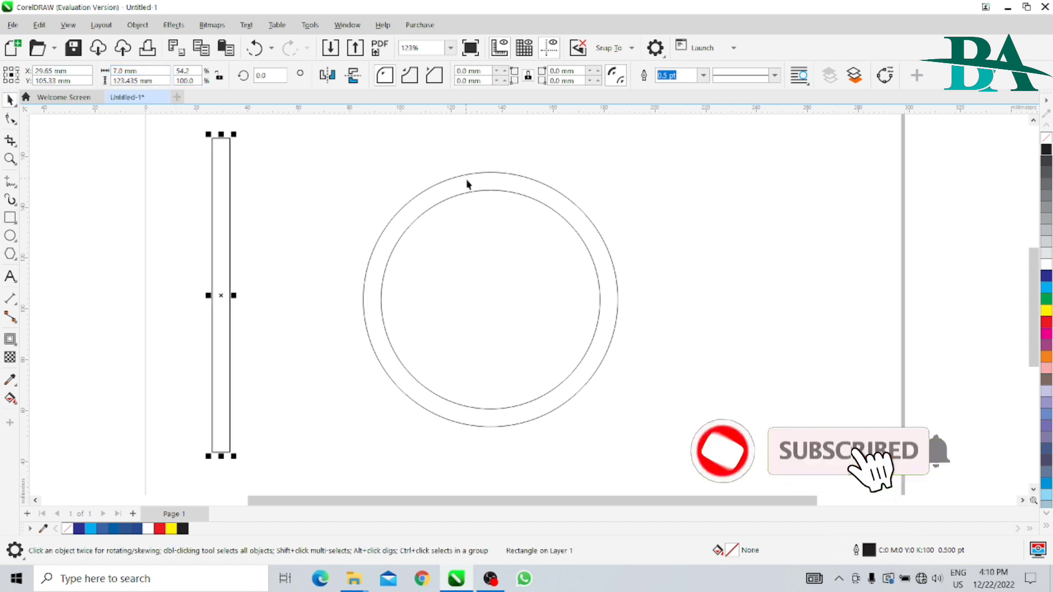
left_click(509, 183, "shift")
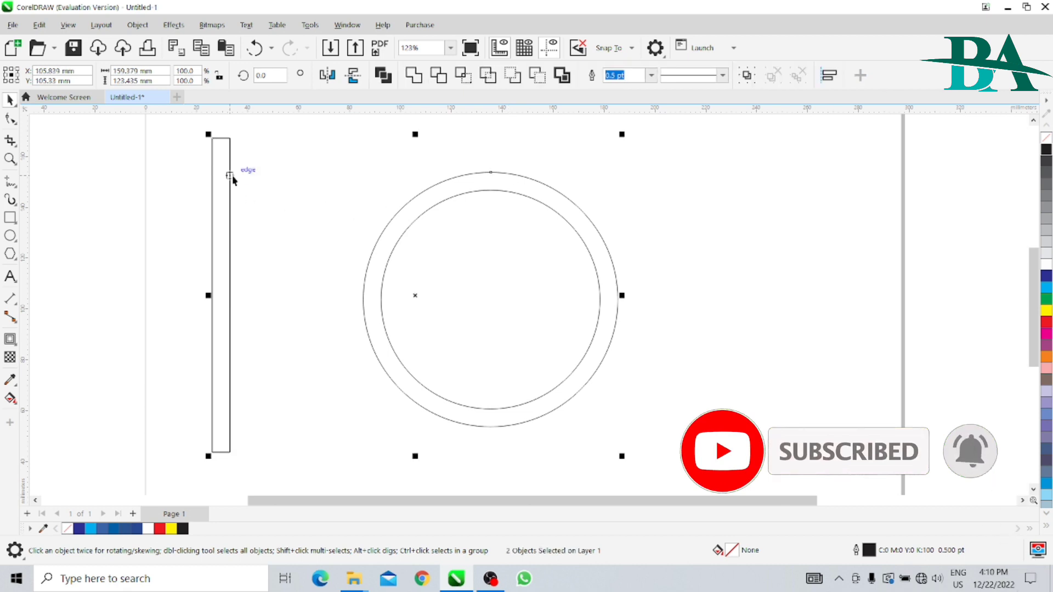
key("c")
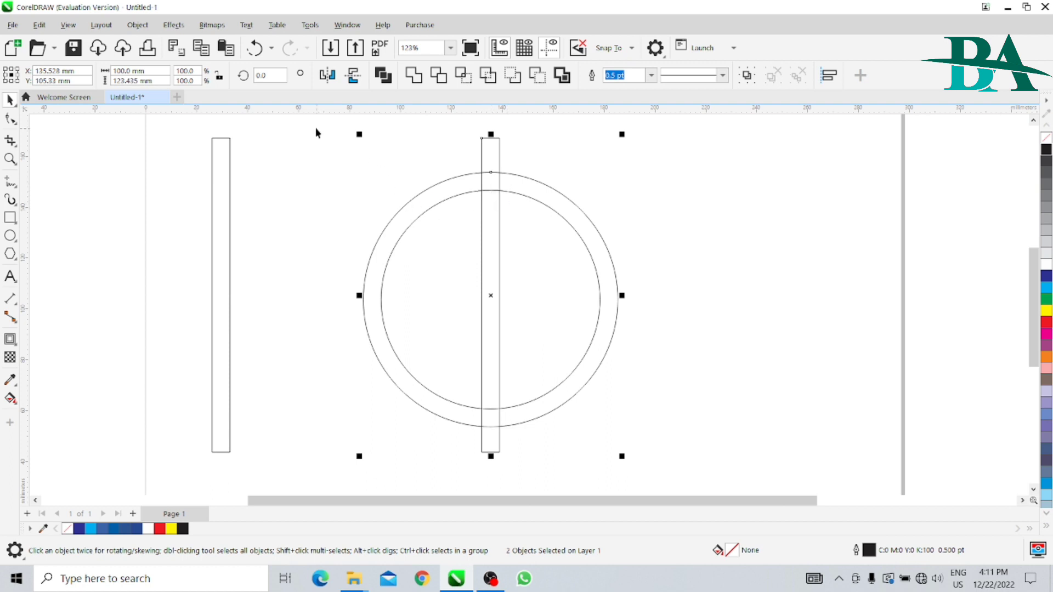
Step: Cut the central bar and inner circle out of the outer circle with Back Minus Front, leaving a split ring
left_click_drag(316, 132, 720, 473)
left_click(536, 77)
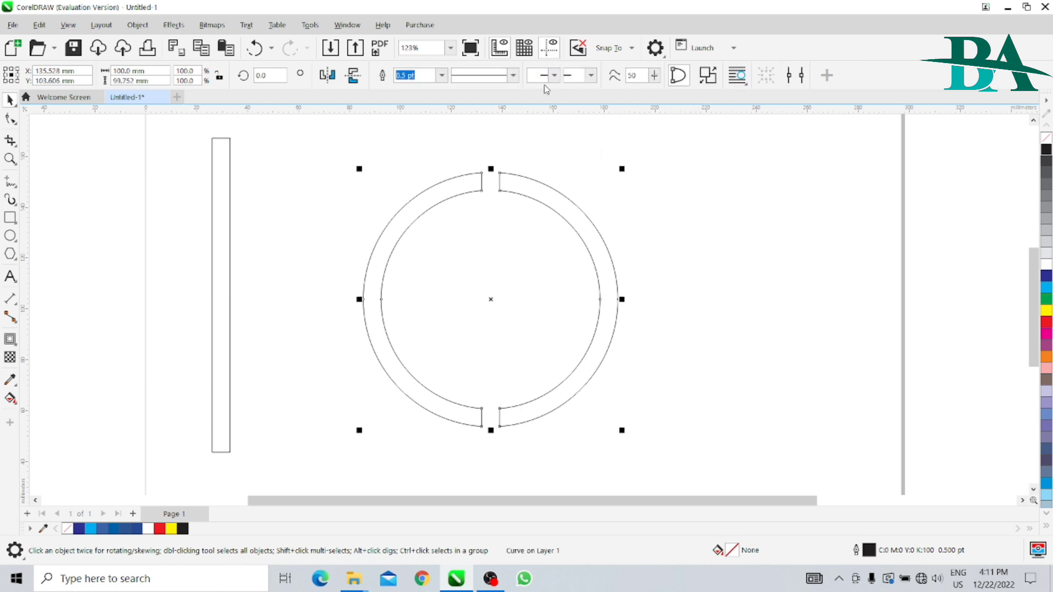
key("ctrl+z")
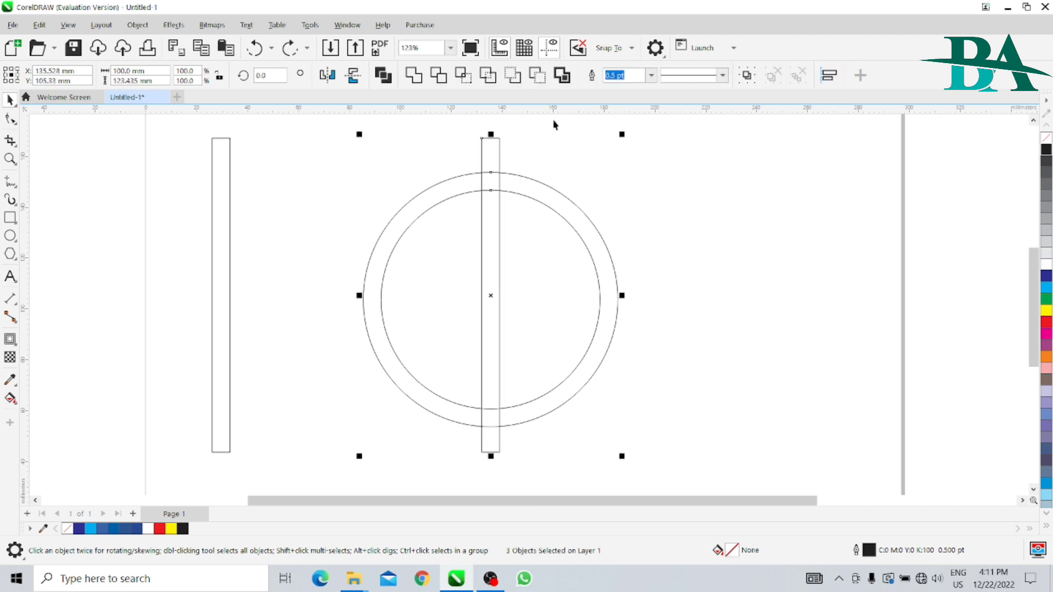
left_click(537, 76)
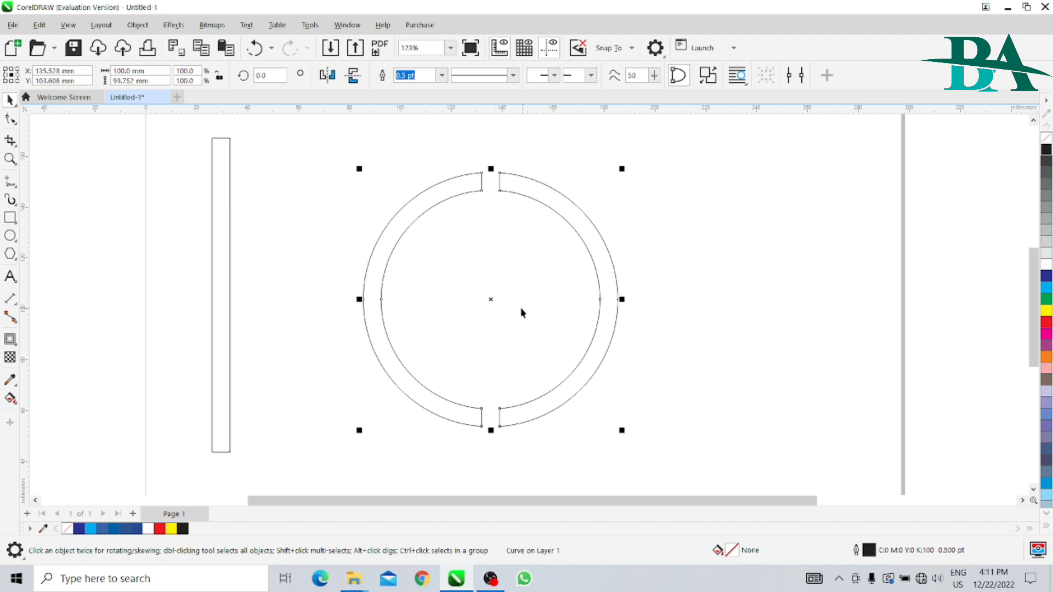
Step: Break the split ring apart into two separate half-rings and check that each half can be selected alone
left_click(229, 263)
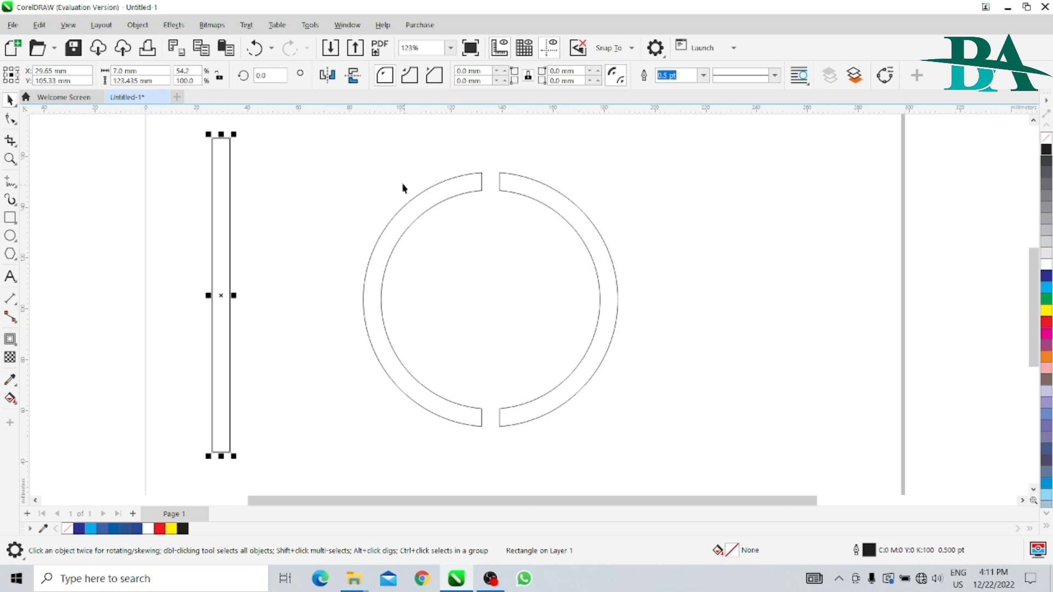
left_click(478, 242)
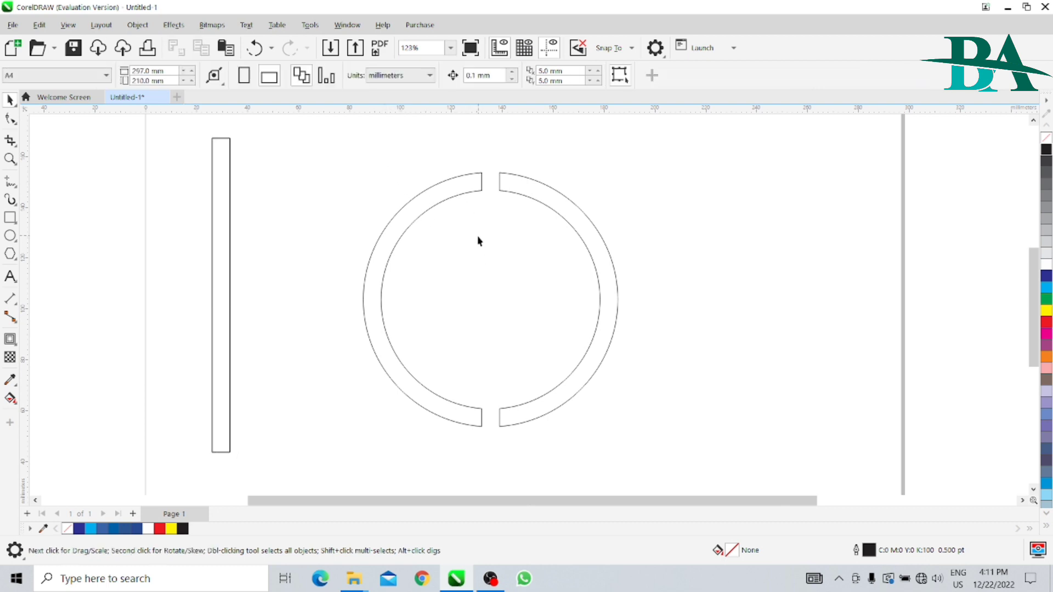
left_click_drag(332, 162, 638, 457)
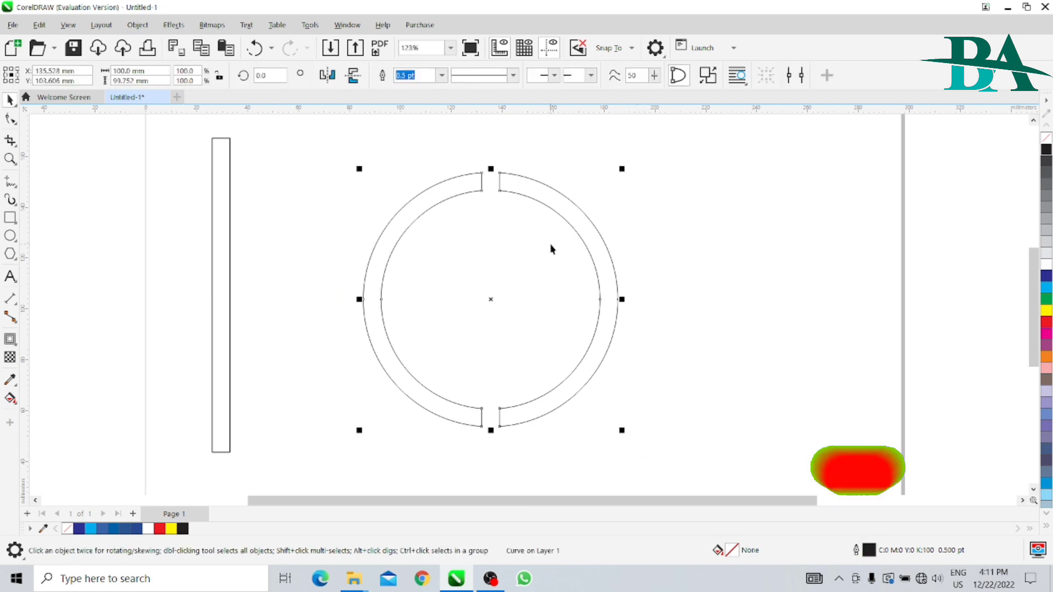
key("ctrl+k")
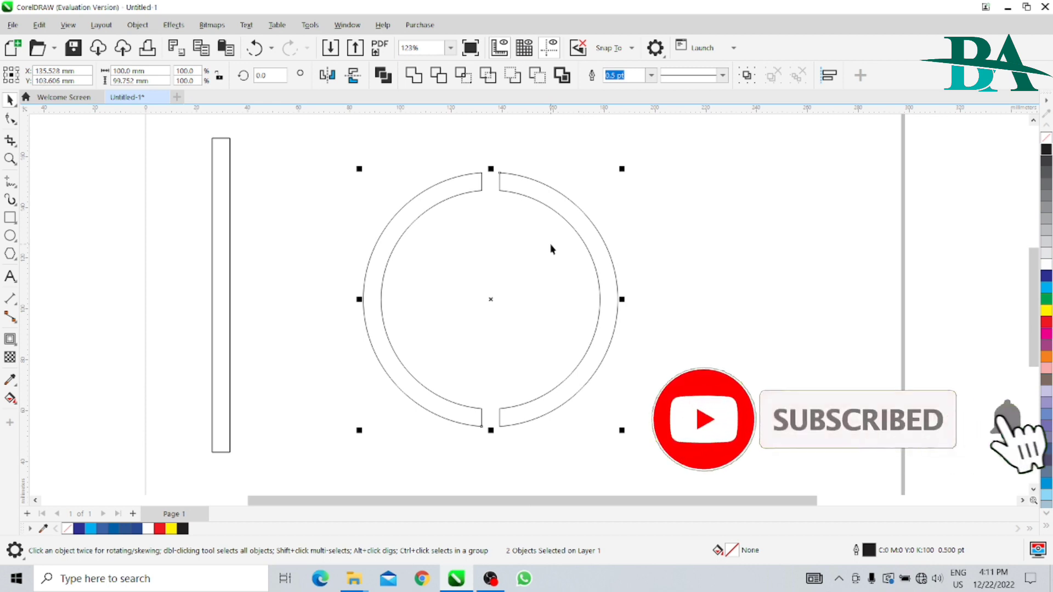
left_click(656, 225)
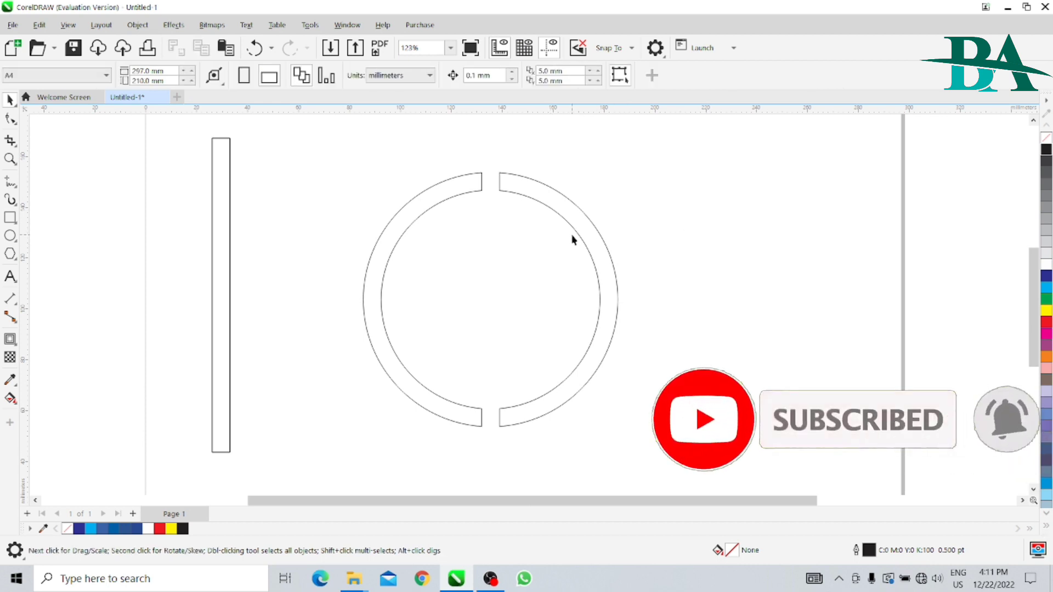
left_click(564, 221)
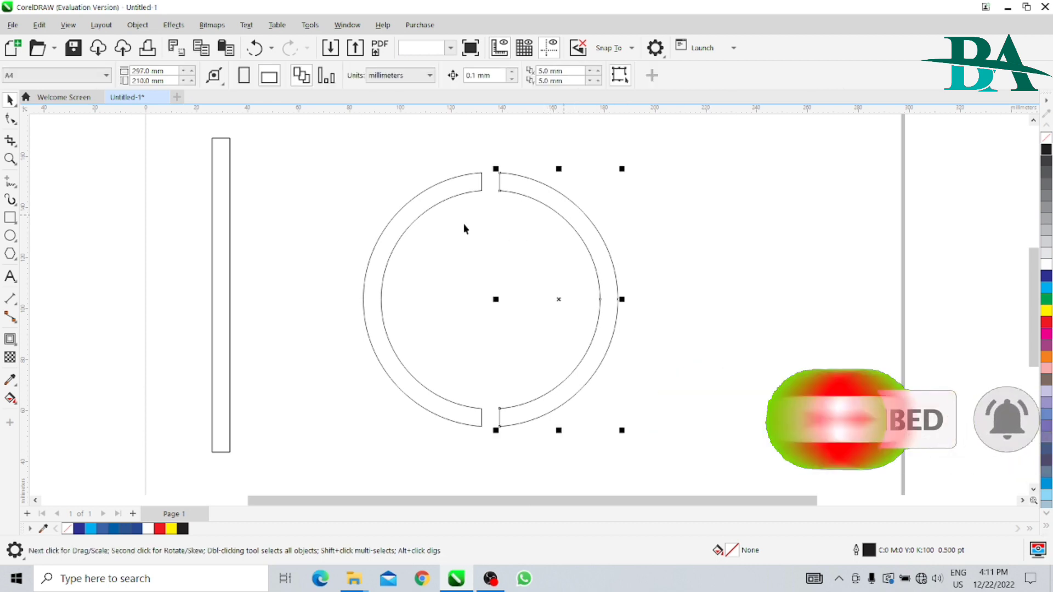
left_click(463, 229)
left_click(429, 204)
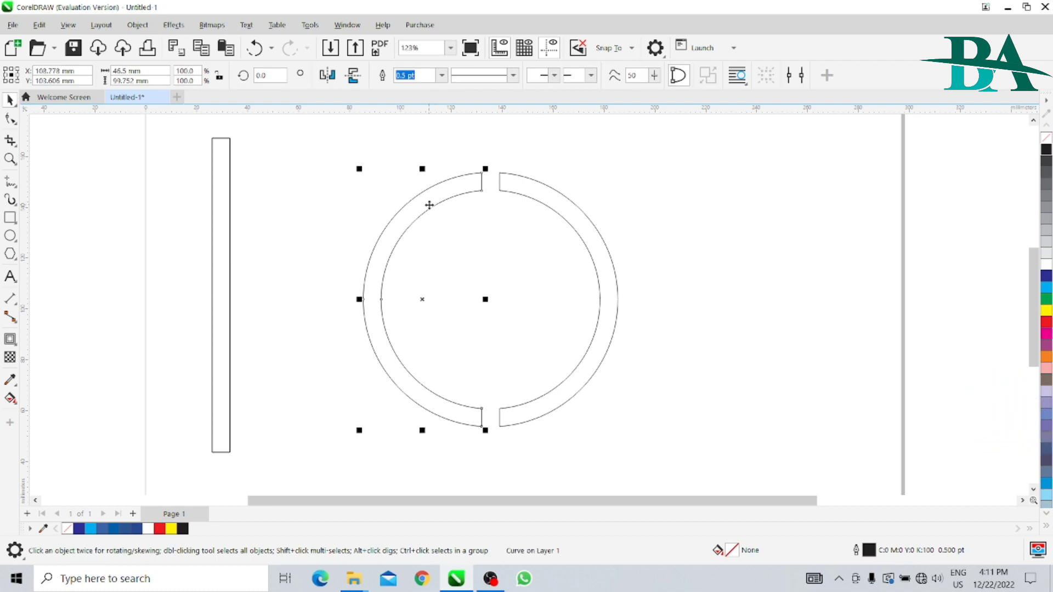
Step: Align a duplicate of the 7 mm bar with the right edge of the left half-ring and centre it vertically
left_click(216, 258)
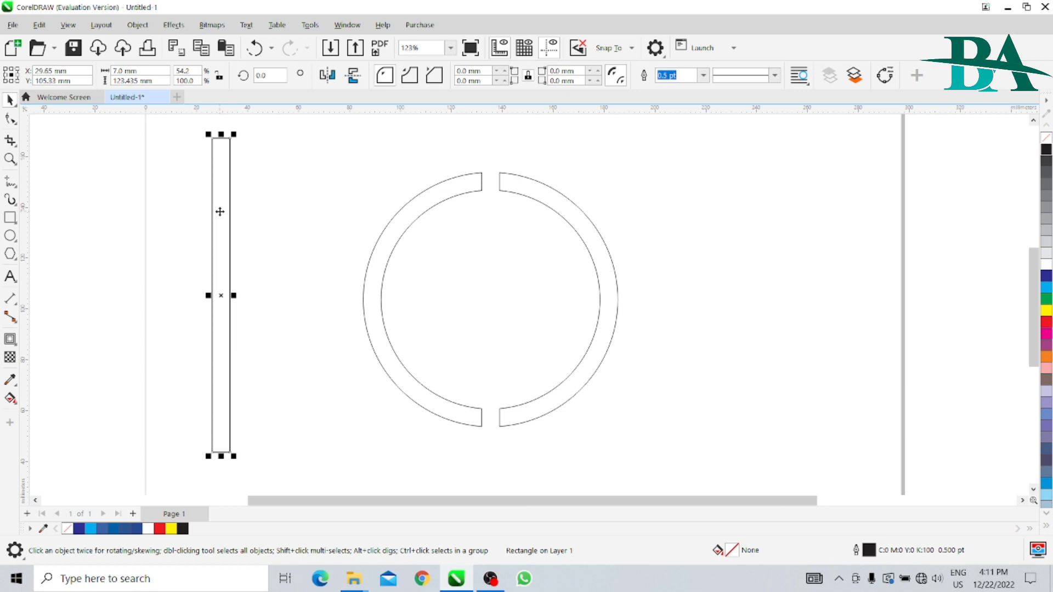
left_click(443, 191, "shift")
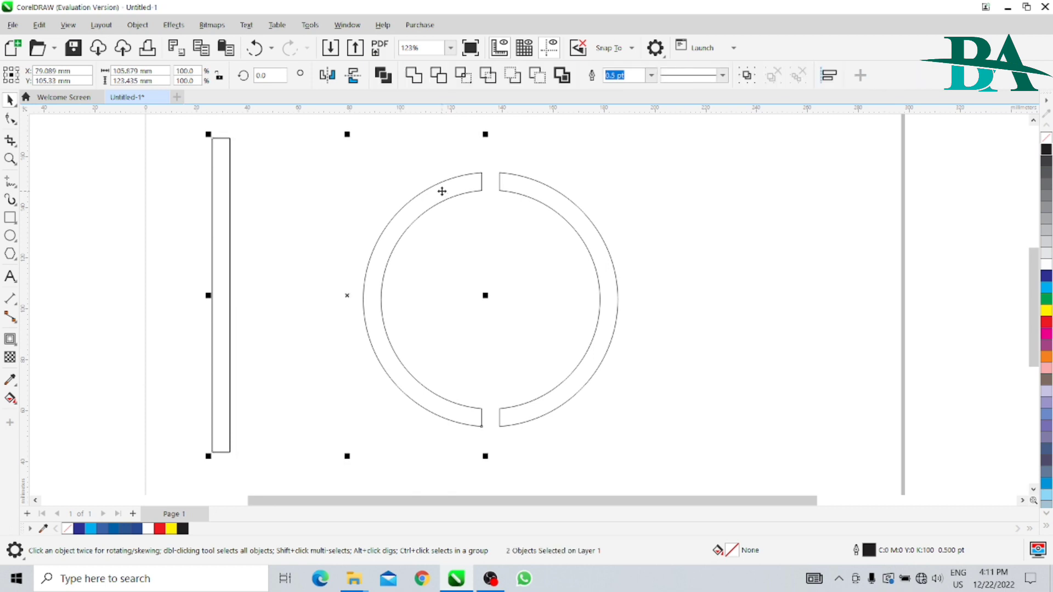
key("r")
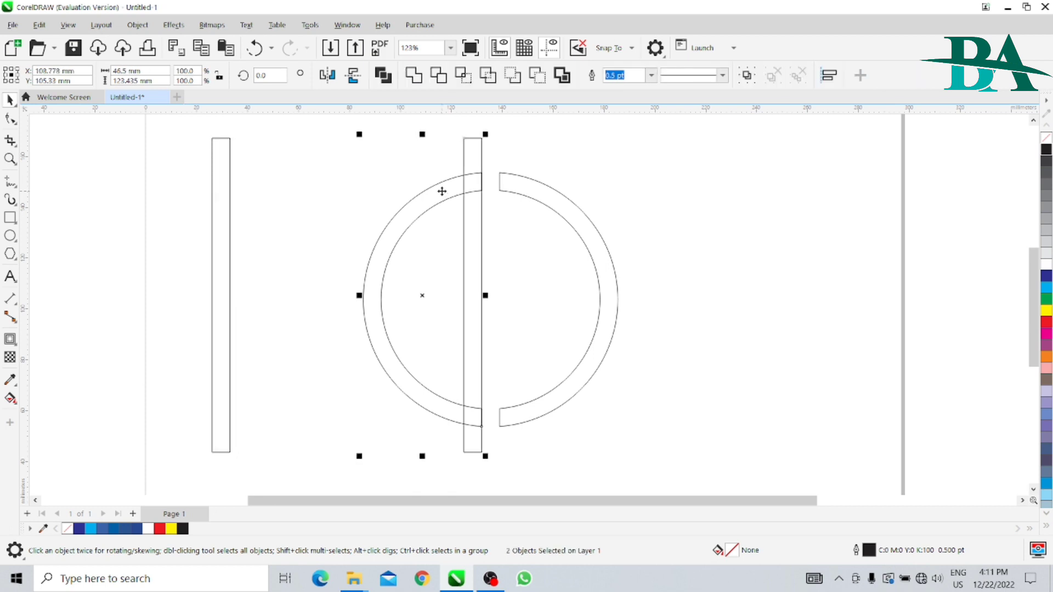
key("e")
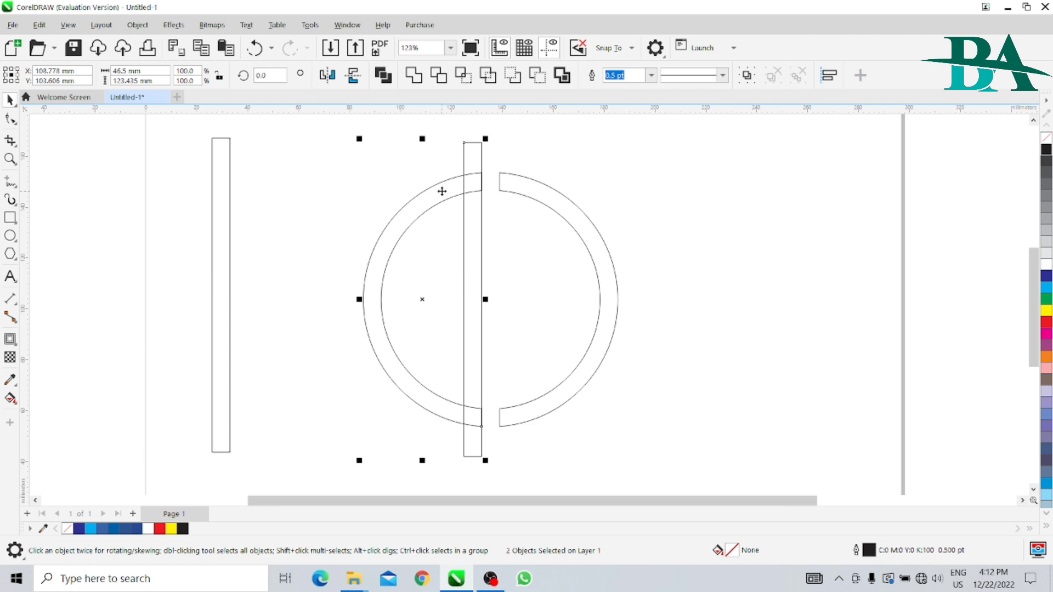
left_click(714, 218)
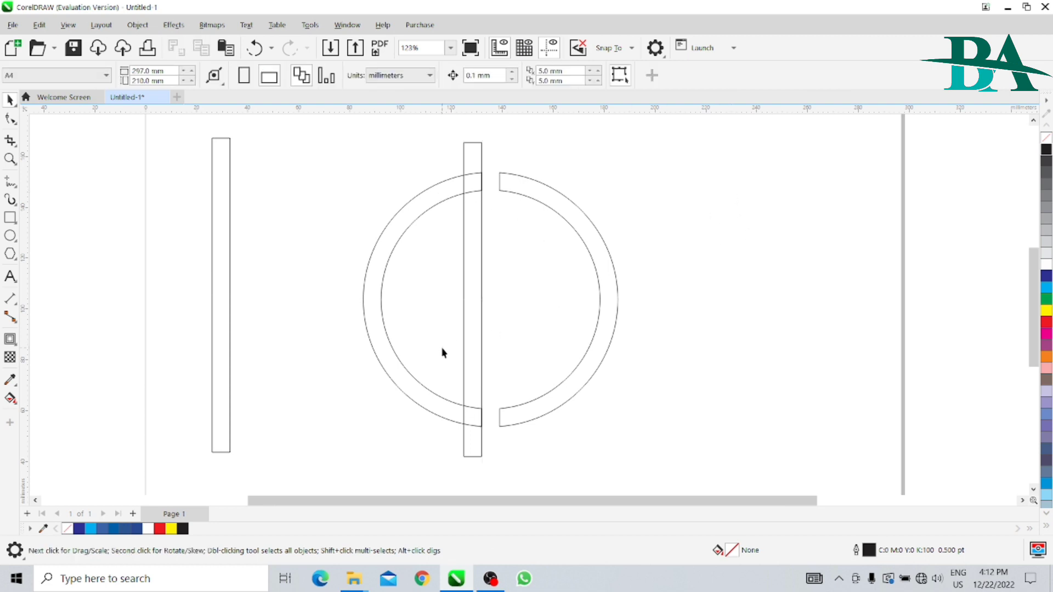
Step: Shorten the bar on the left half-ring symmetrically to about 93 mm and align a duplicate with the right half-ring's left edge
left_click(476, 453)
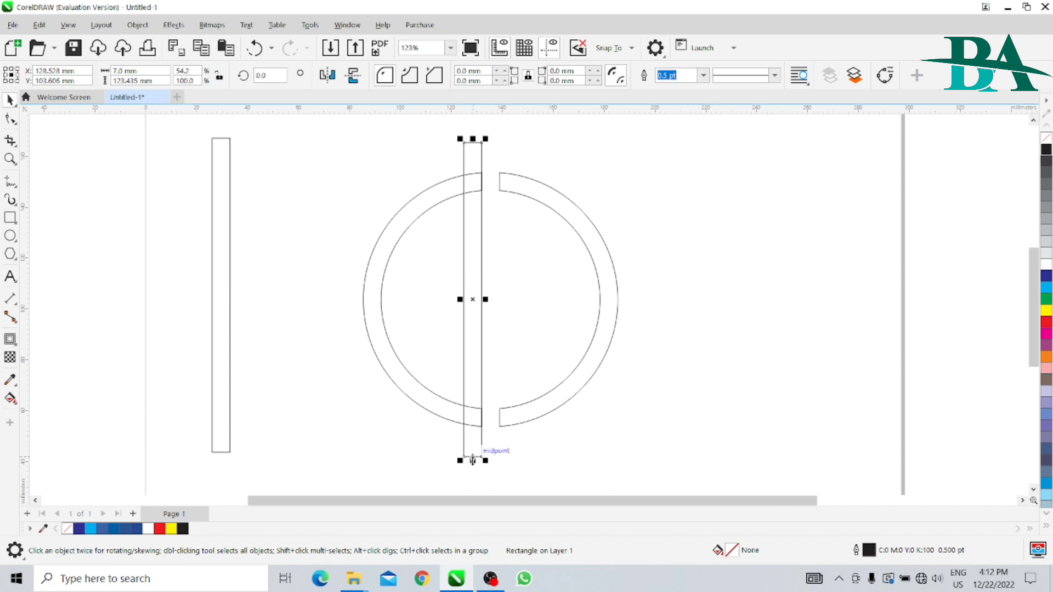
left_click_drag(473, 459, 479, 421)
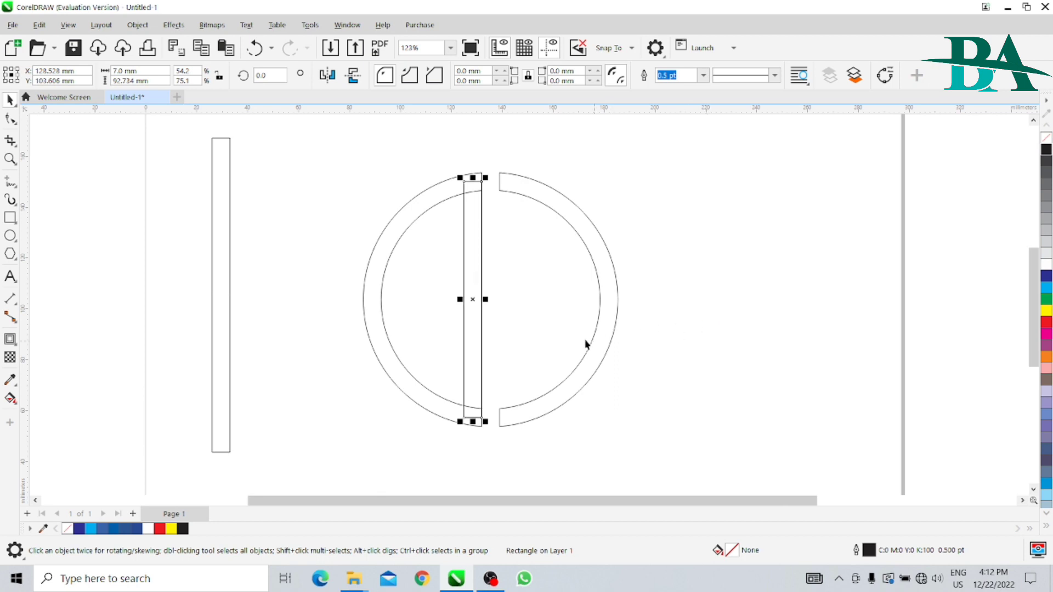
left_click(590, 245, "shift")
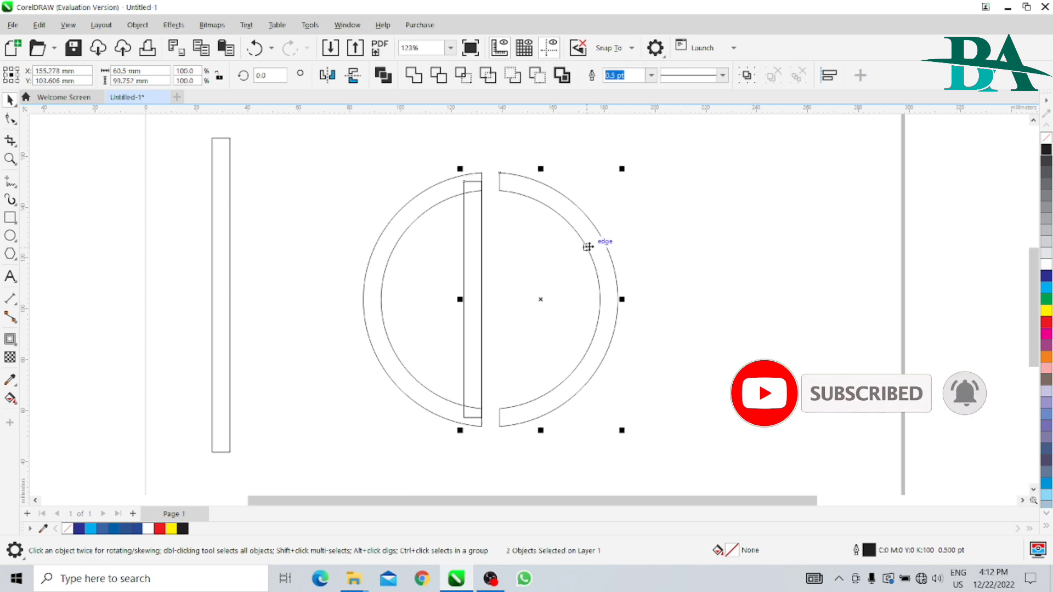
key("l")
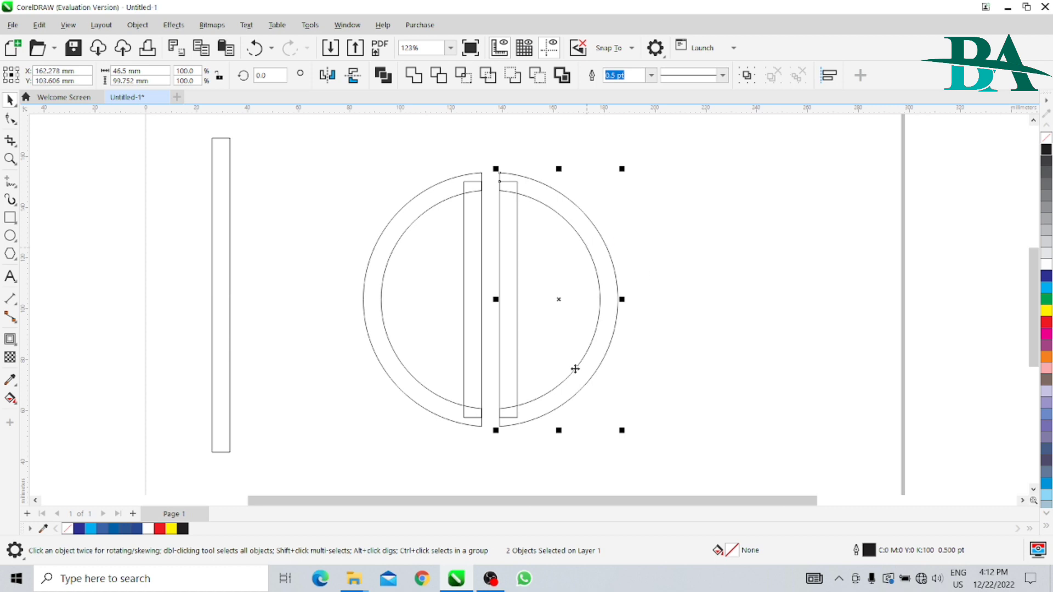
Step: Weld the two half-rings and their two inner vertical bars together into a single curve
left_click(336, 149)
left_click_drag(689, 408, 692, 472)
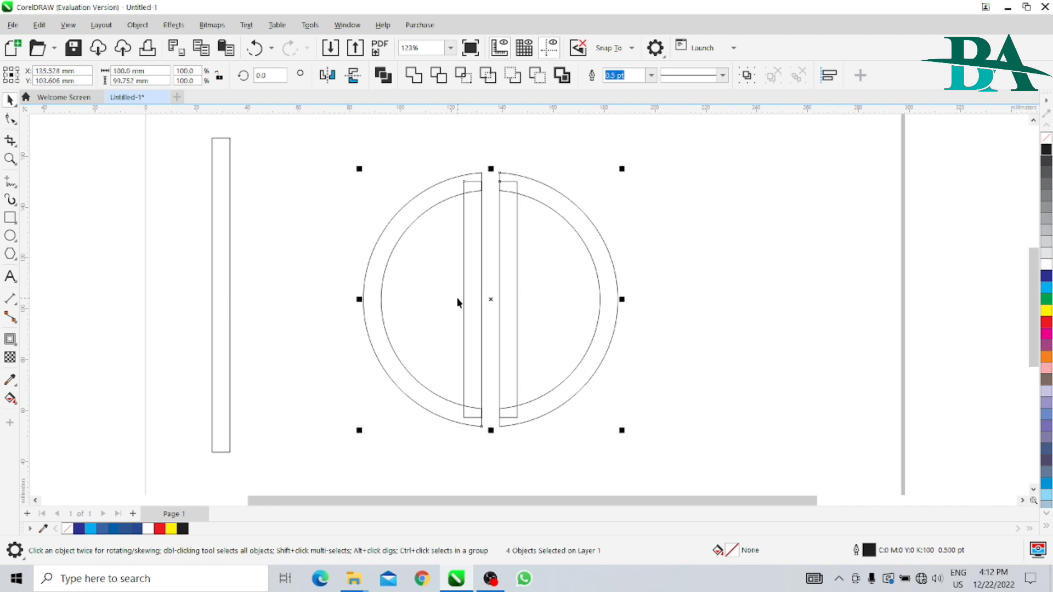
left_click(539, 76)
key("ctrl+z")
left_click(442, 79)
key("ctrl+z")
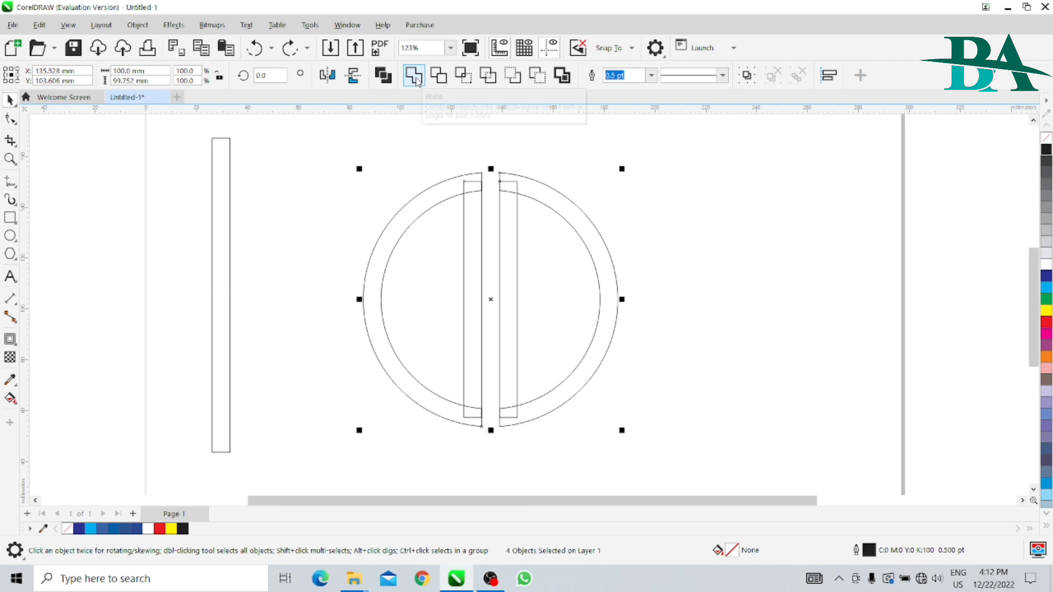
left_click(417, 80)
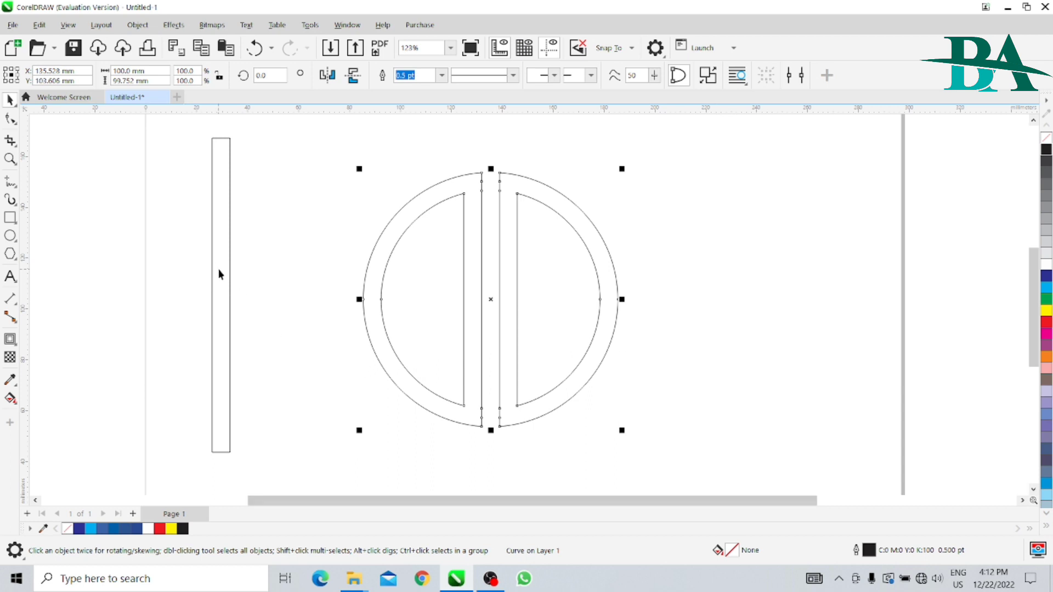
Step: Create a 25 mm wide duplicate of the standalone bar and place it against the left half-ring's inner vertical edge, over its lower half
left_click(230, 294)
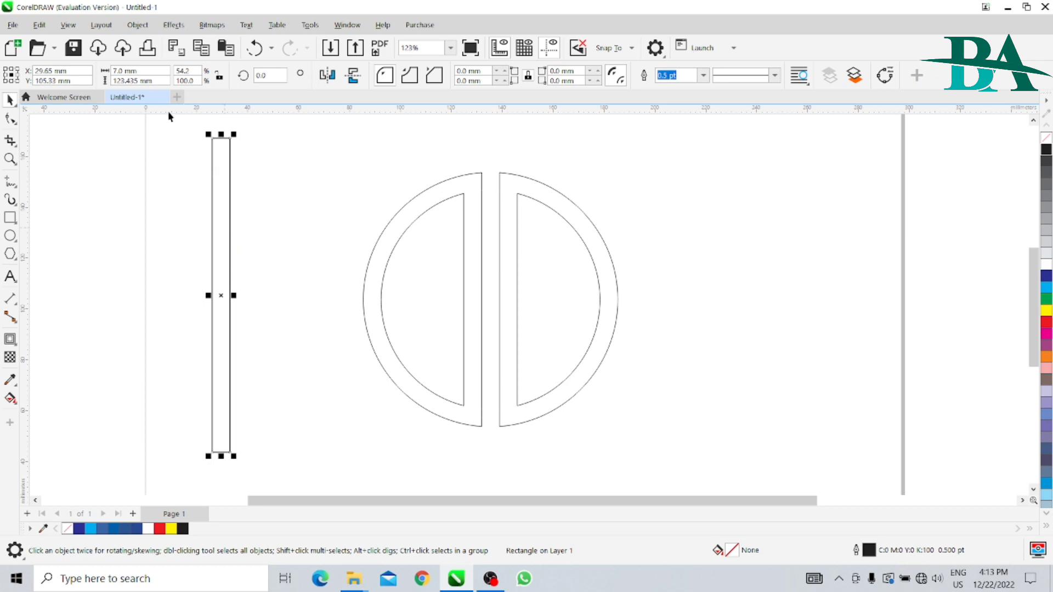
double_click(116, 71)
type("25")
key("Return")
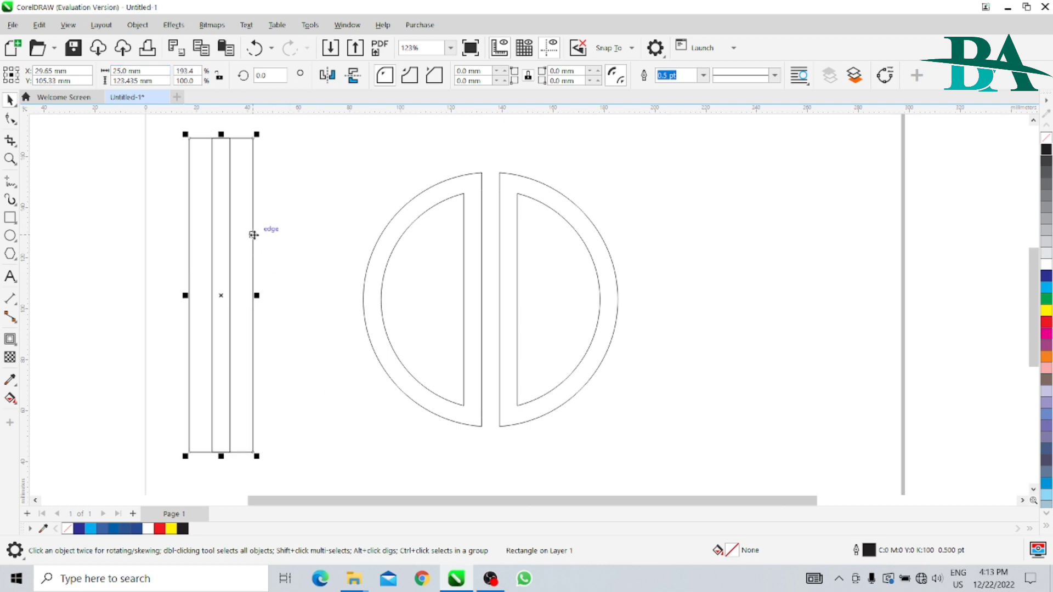
left_click_drag(253, 235, 464, 396)
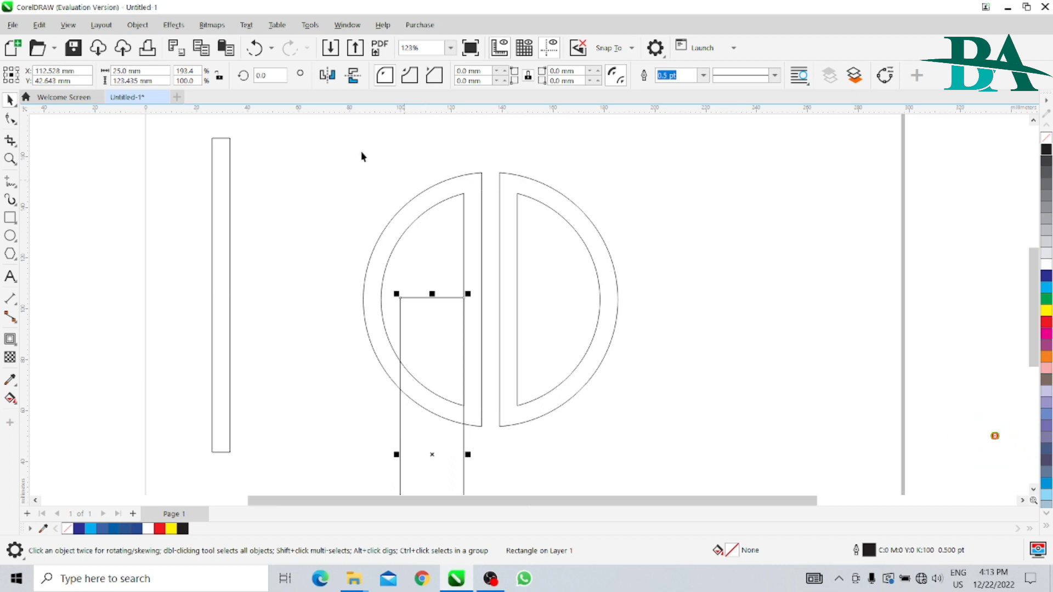
Step: Trim the lower part of the left half-ring with the 25 mm wide rectangle, and move the rectangle clear of the logo
left_click(447, 193)
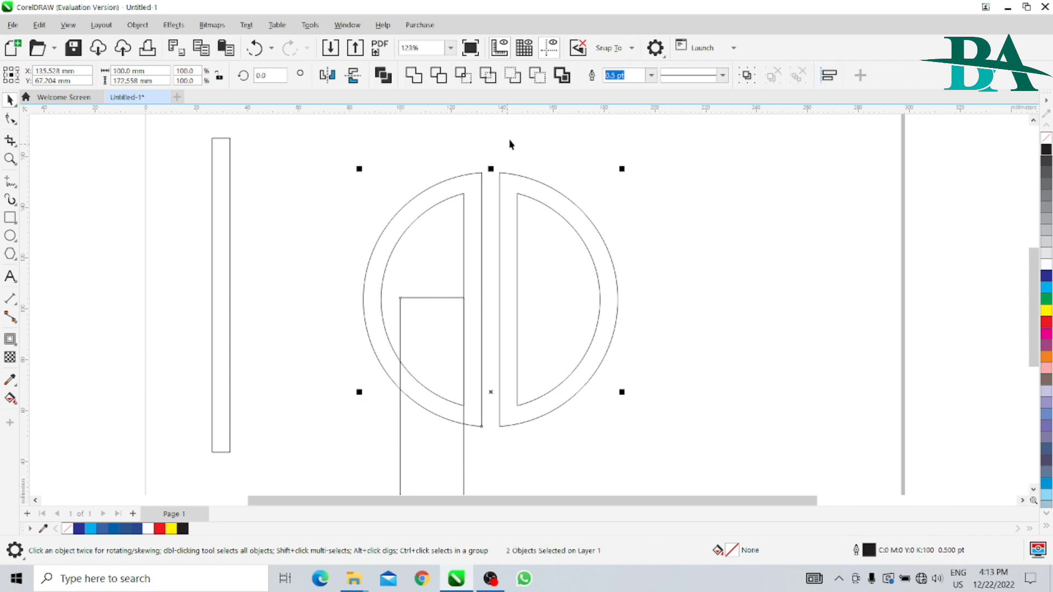
left_click(438, 78)
key("Escape")
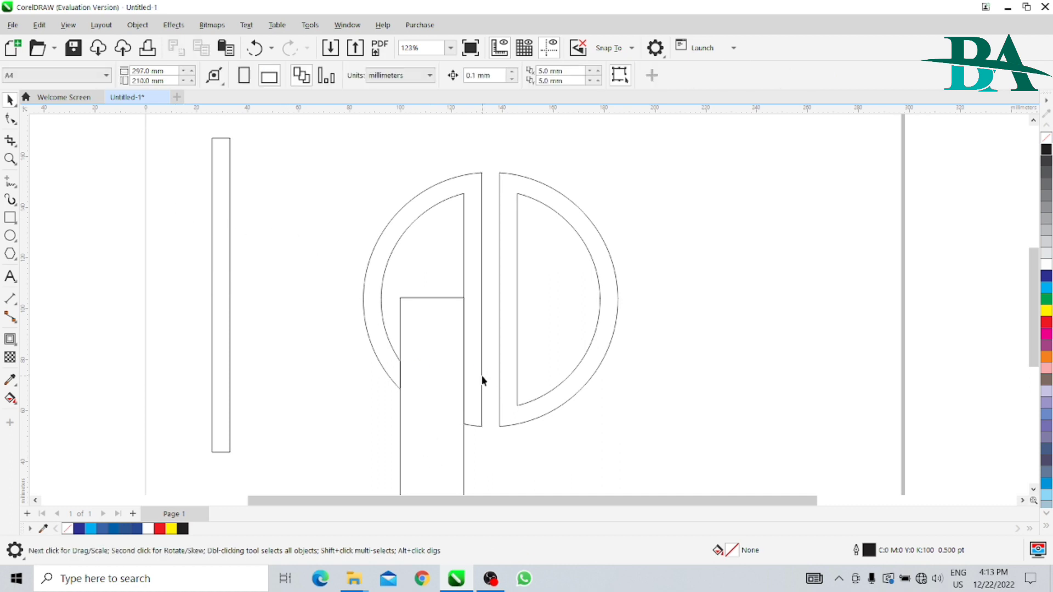
left_click(436, 394)
left_click_drag(437, 394, 746, 275)
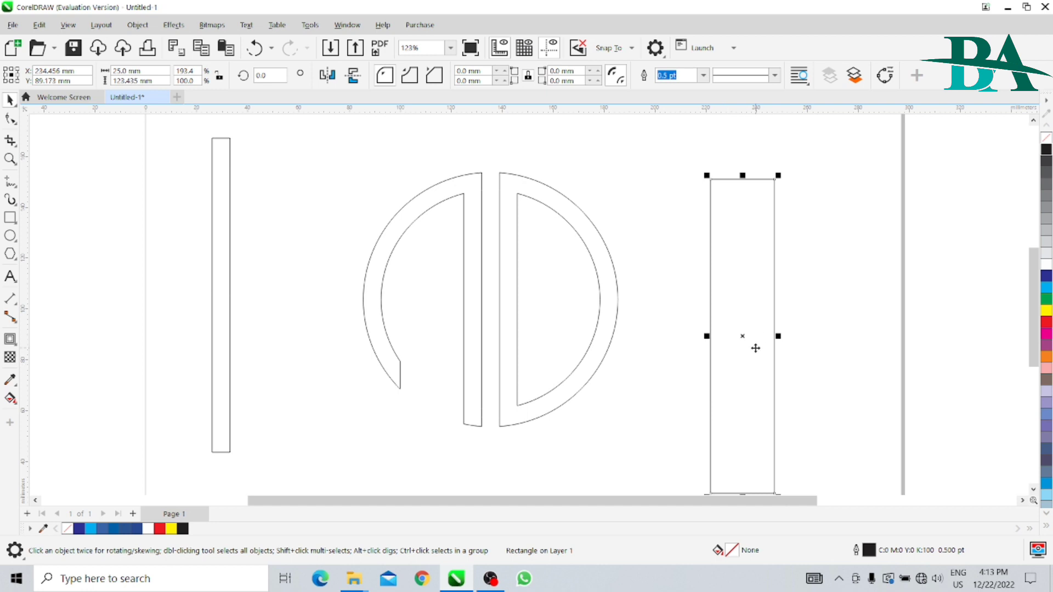
Step: Try to rotate the 25 mm rectangle by 90 degrees and left-align it with the right half-ring, and undo both changes
left_click(271, 75)
type("5.")
type("0")
key("Return")
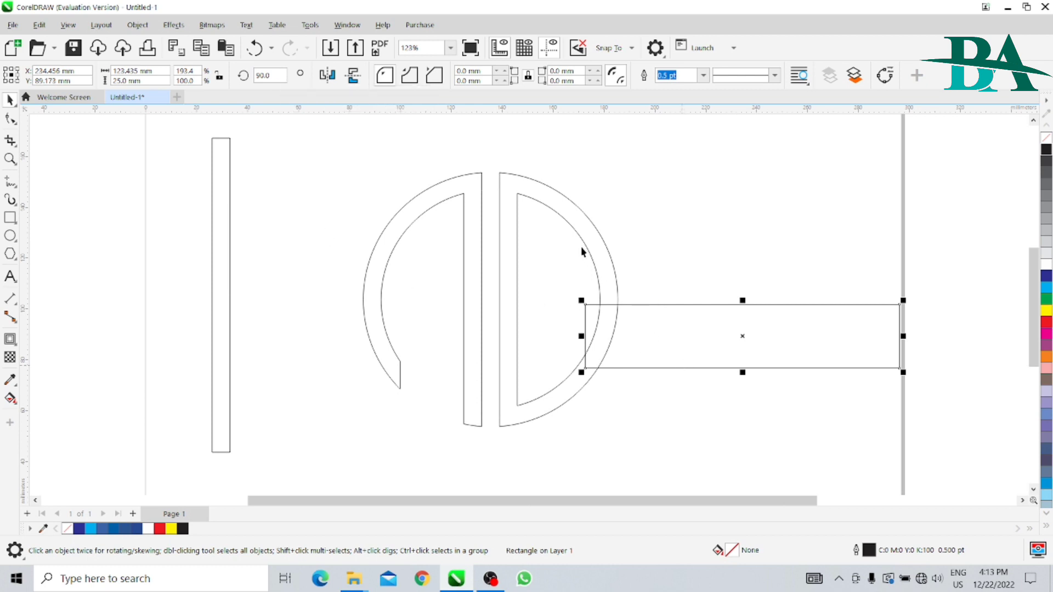
left_click(585, 216, "shift")
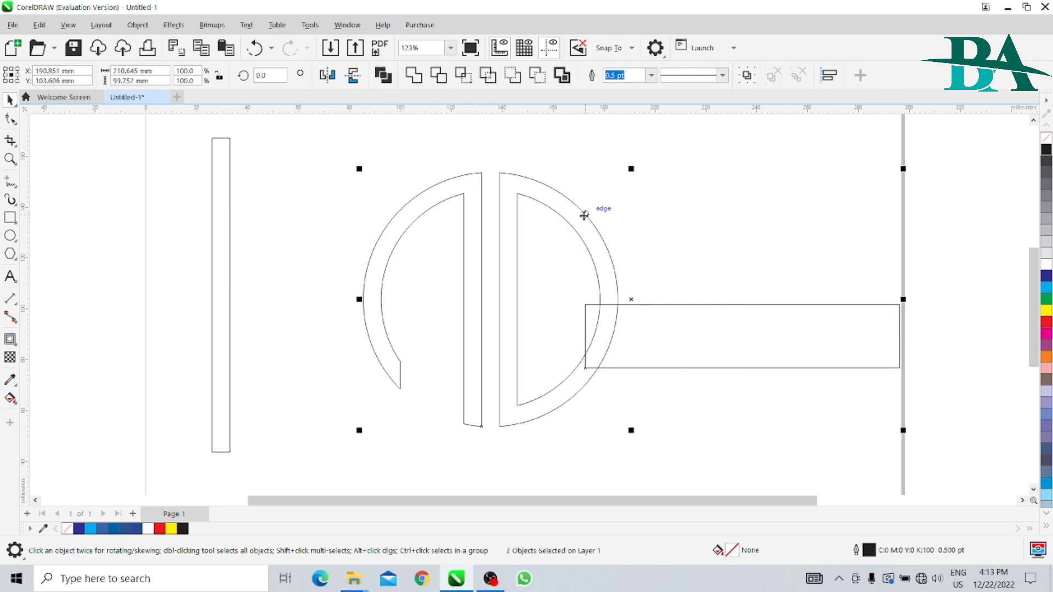
left_click(715, 153)
left_click(708, 329)
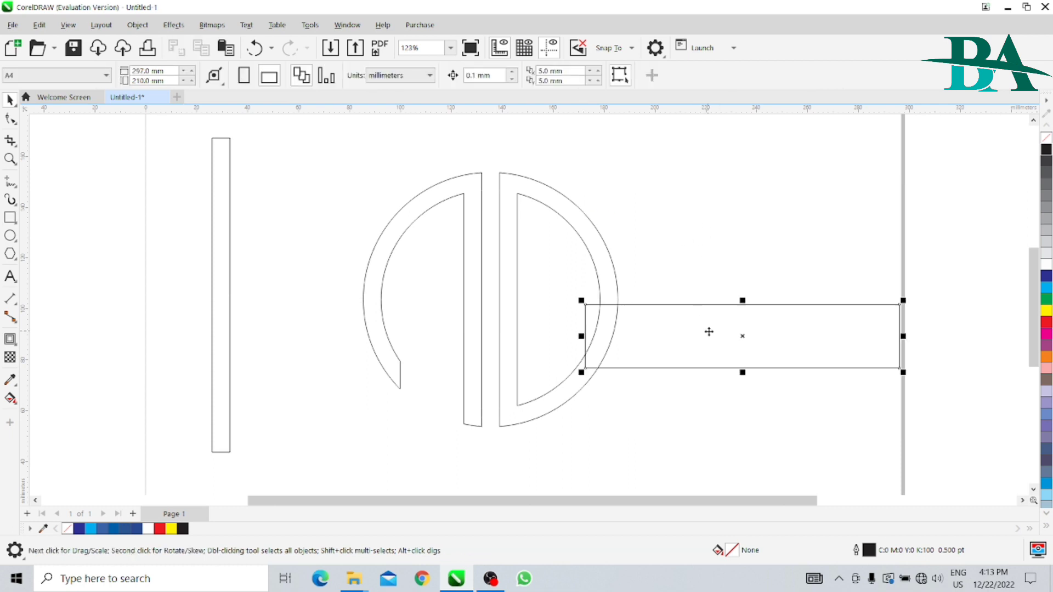
left_click(554, 197, "shift")
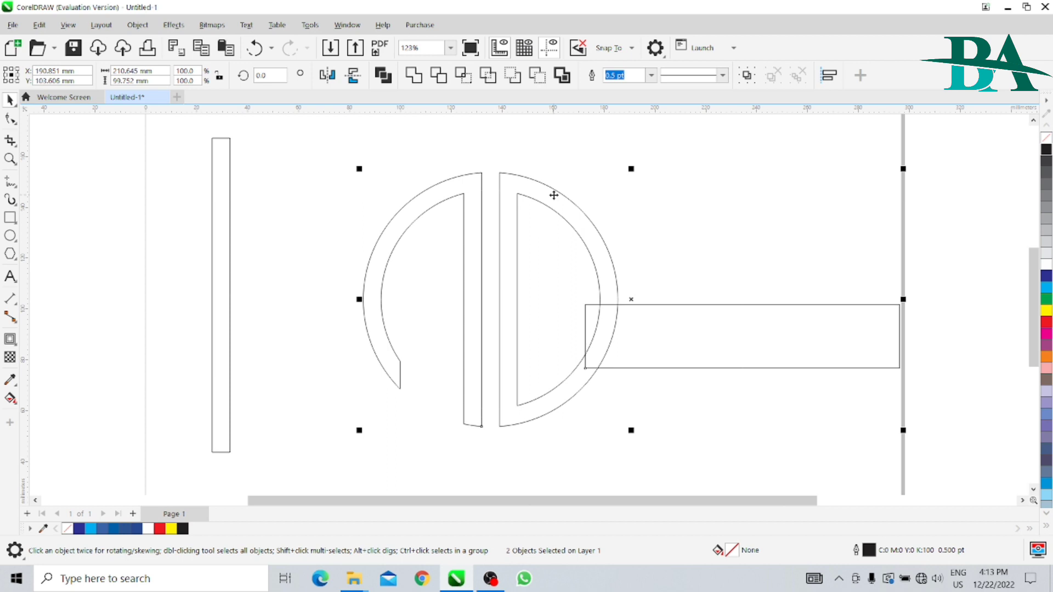
key("l")
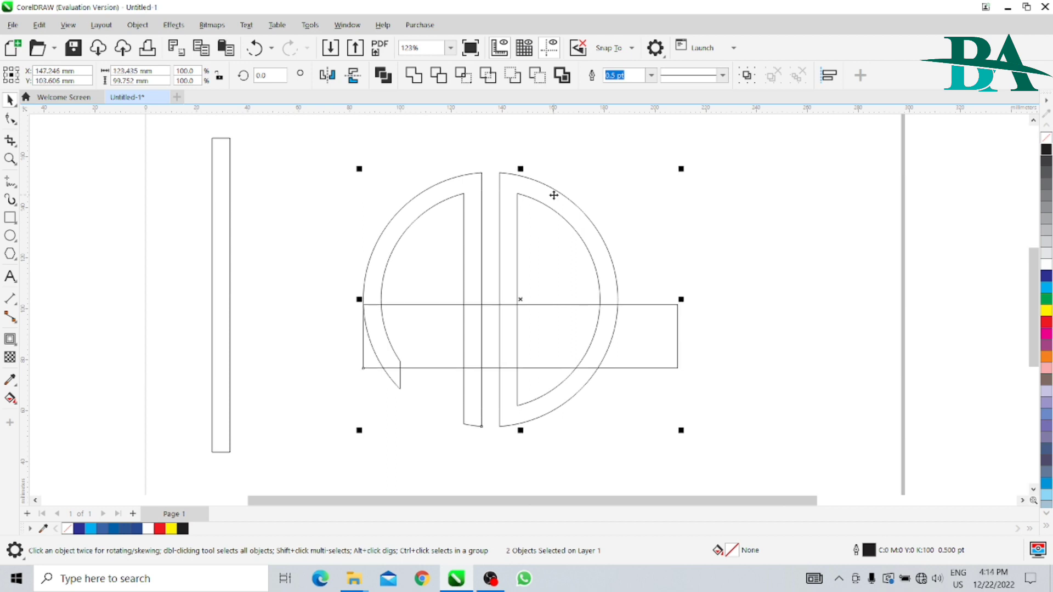
left_click(850, 254)
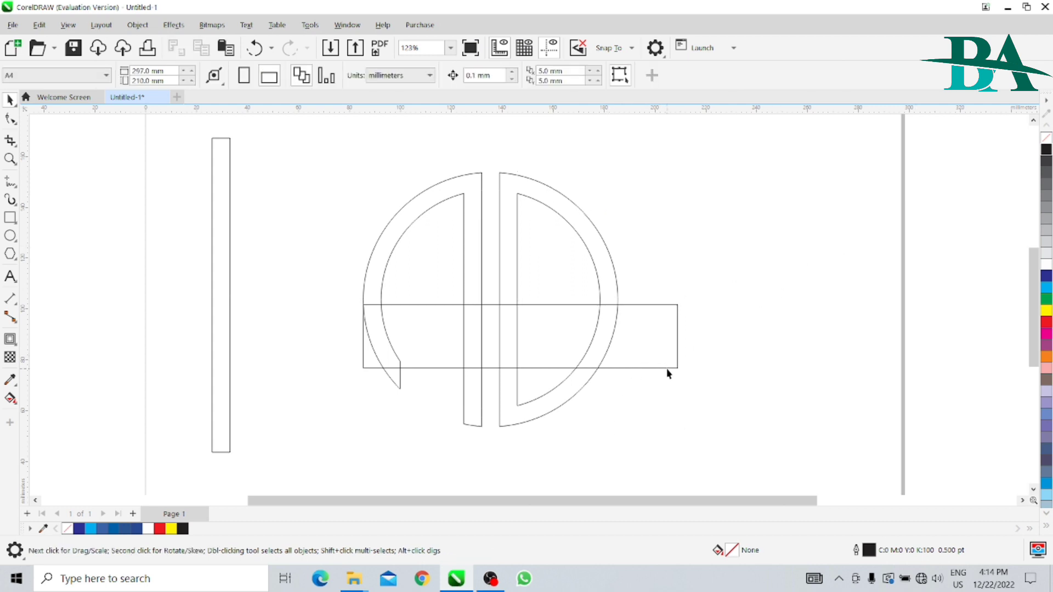
key("ctrl+z")
key("ctrl+z")
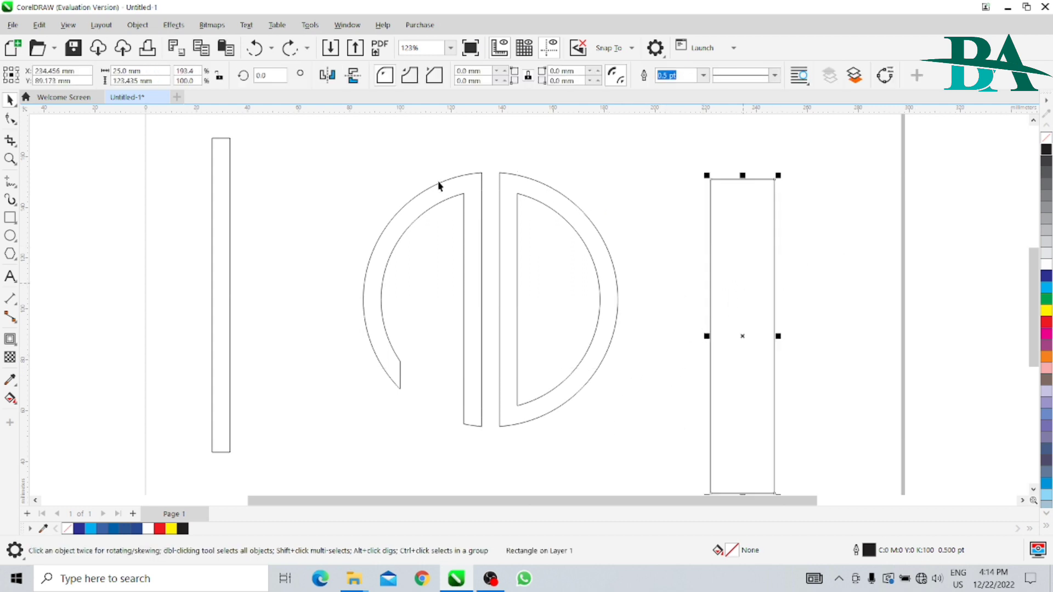
Step: Rotate the 25 mm rectangle by 90 degrees and move it clear of the logo
double_click(263, 75)
type("90")
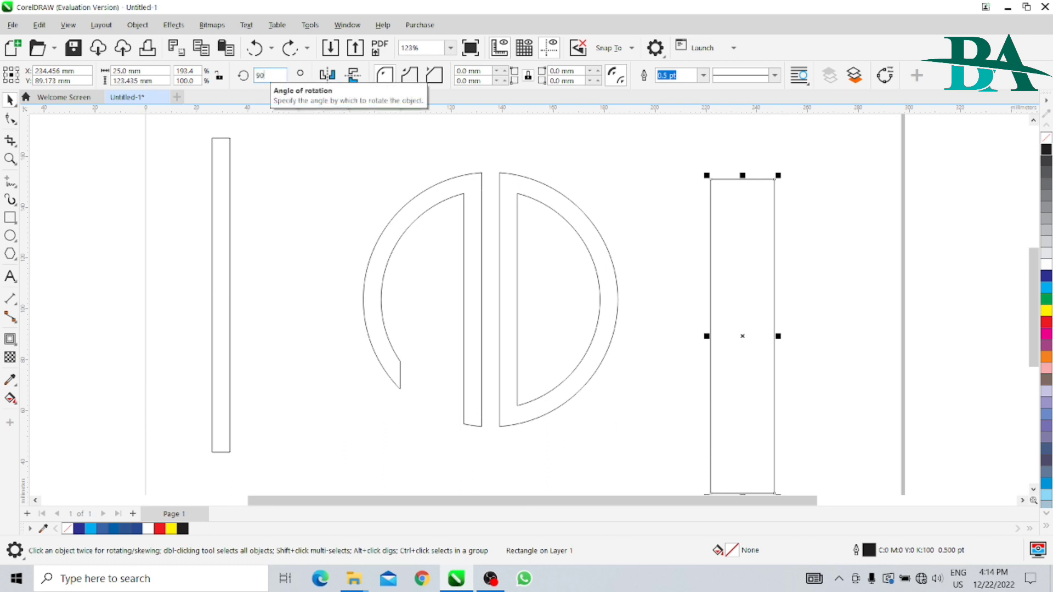
key("Return")
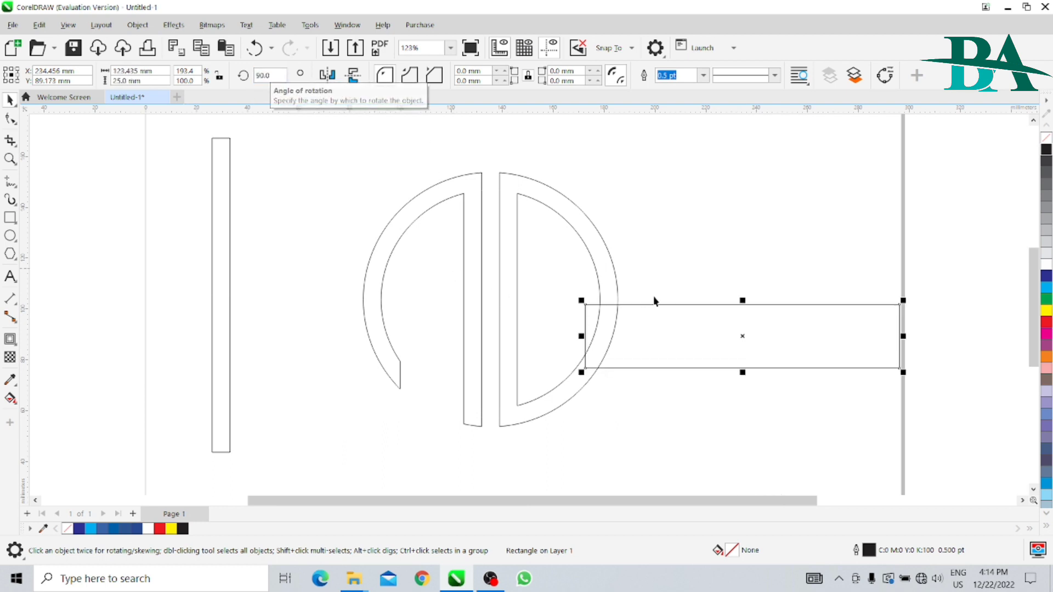
left_click_drag(670, 344, 693, 269)
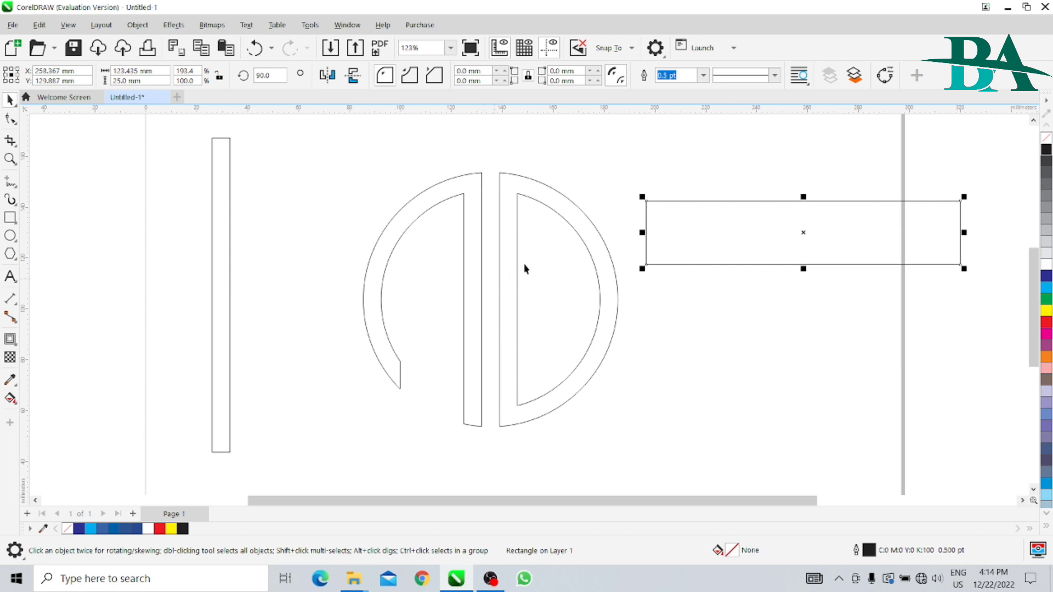
Step: Shift the welded logo curve slightly and break it apart, checking that its right inner contour can be selected alone
left_click(505, 279)
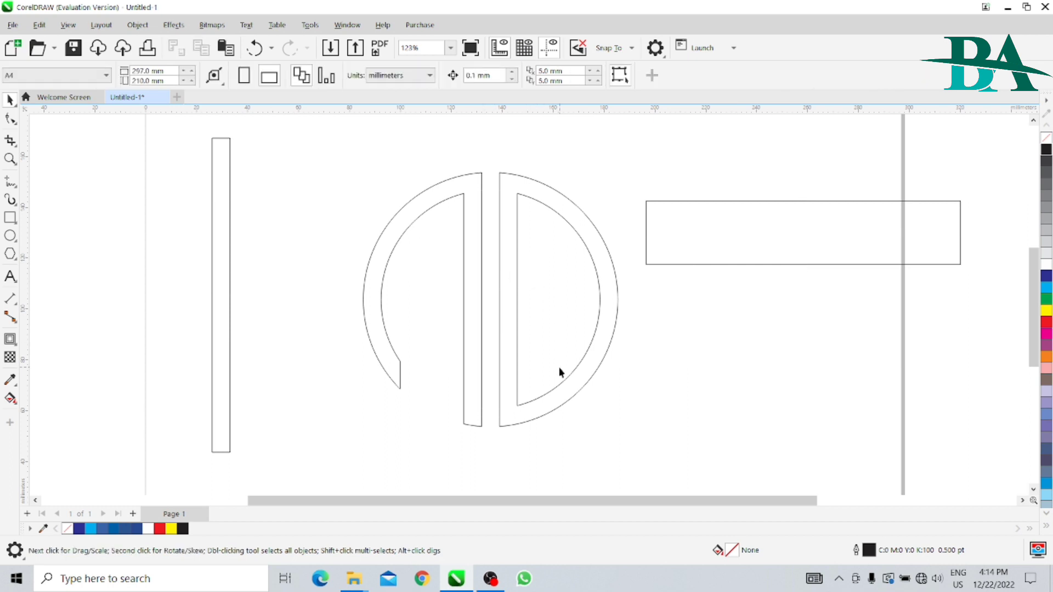
left_click(560, 396)
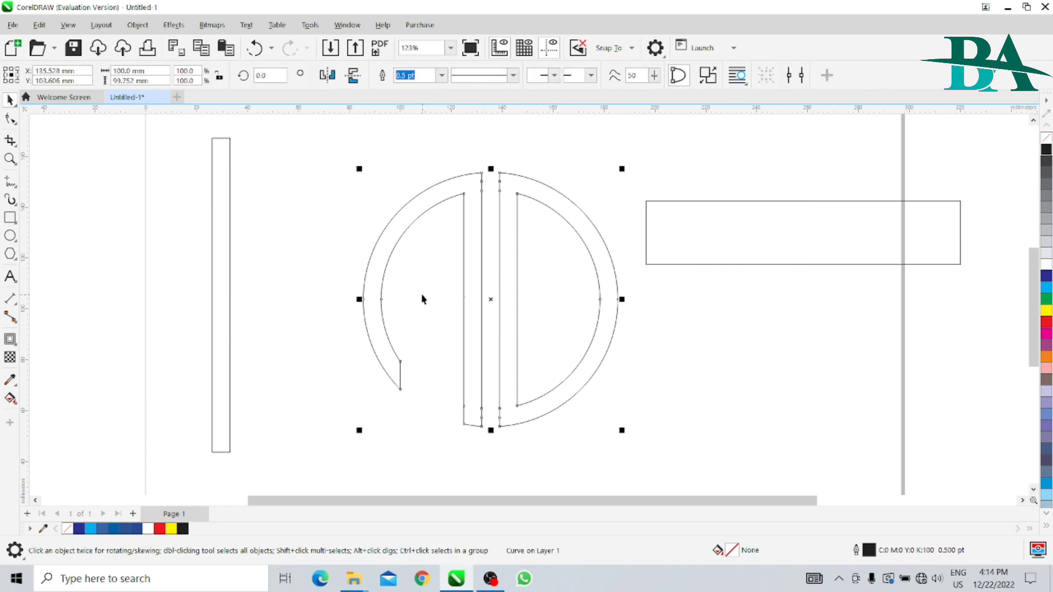
left_click(409, 299)
left_click(390, 252)
left_click_drag(420, 212, 395, 193)
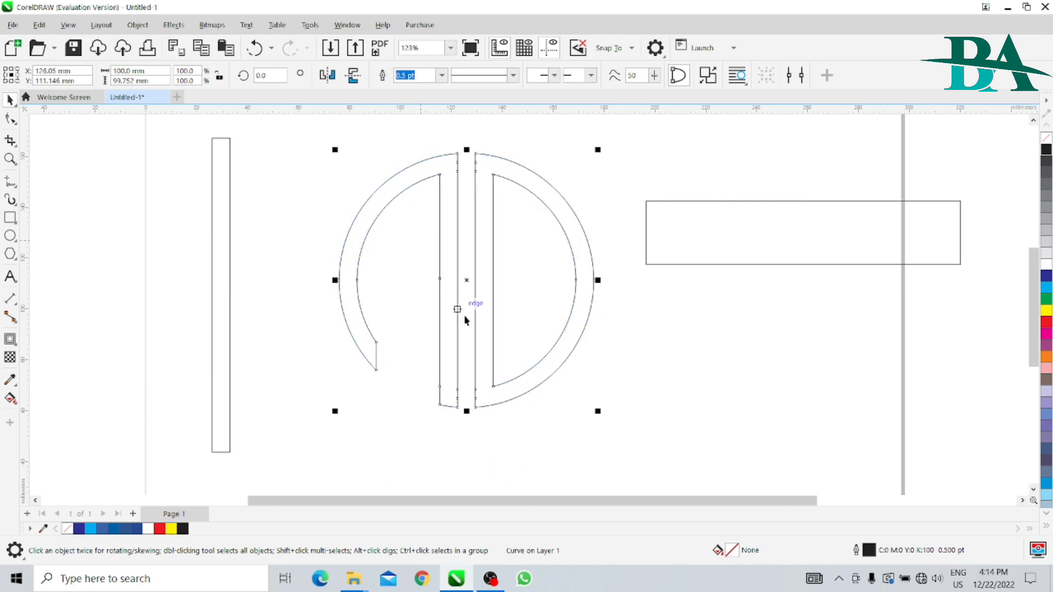
left_click_drag(576, 320, 582, 339)
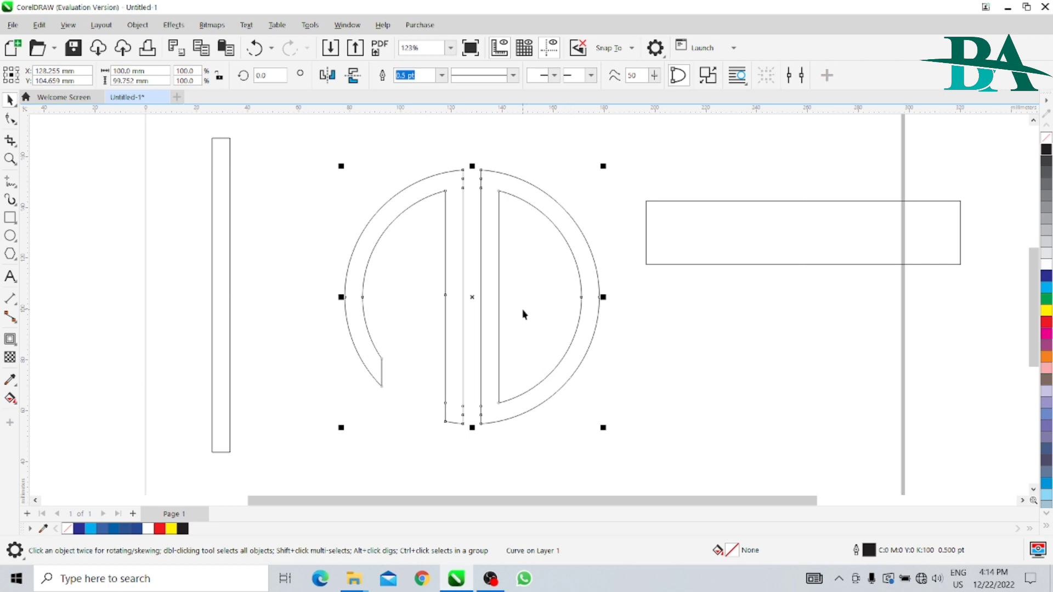
key("ctrl+k")
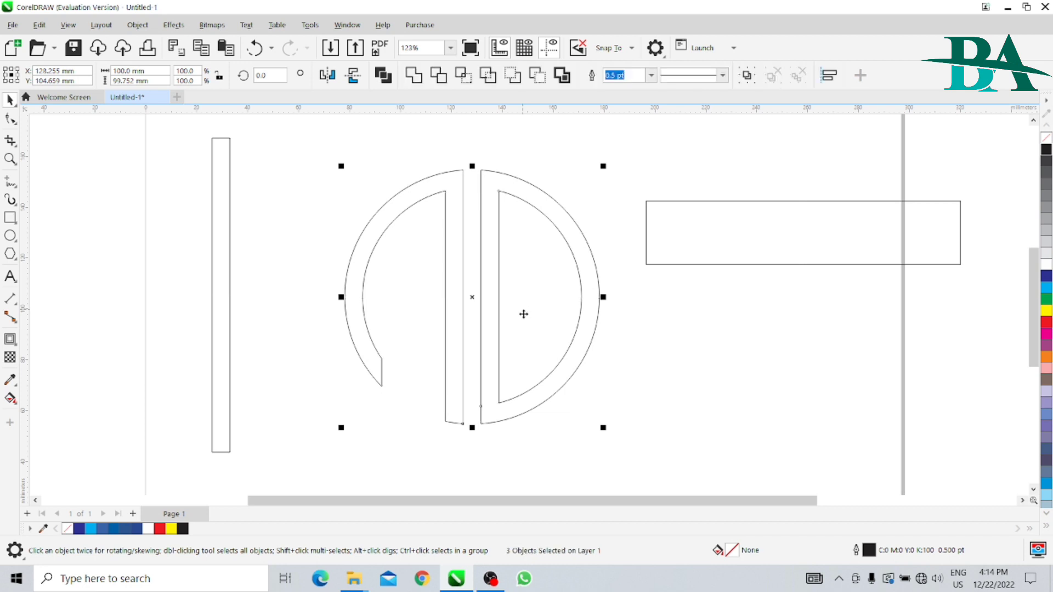
left_click(698, 425)
left_click(580, 297)
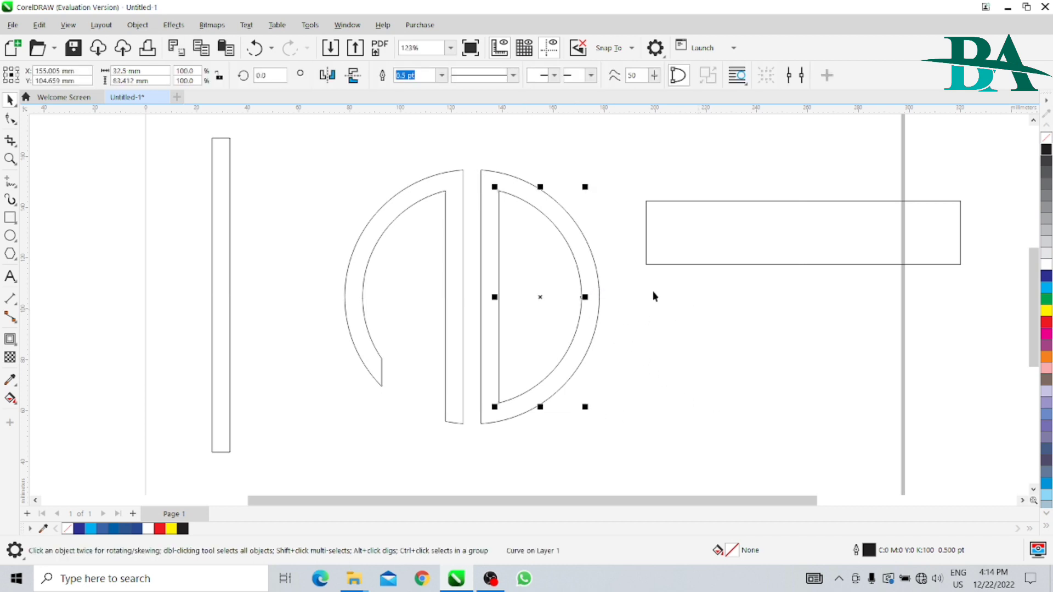
left_click(630, 197)
Step: Align the horizontal 25 mm rectangle with the right half-ring's left edge and centre it vertically on that half
left_click(712, 237)
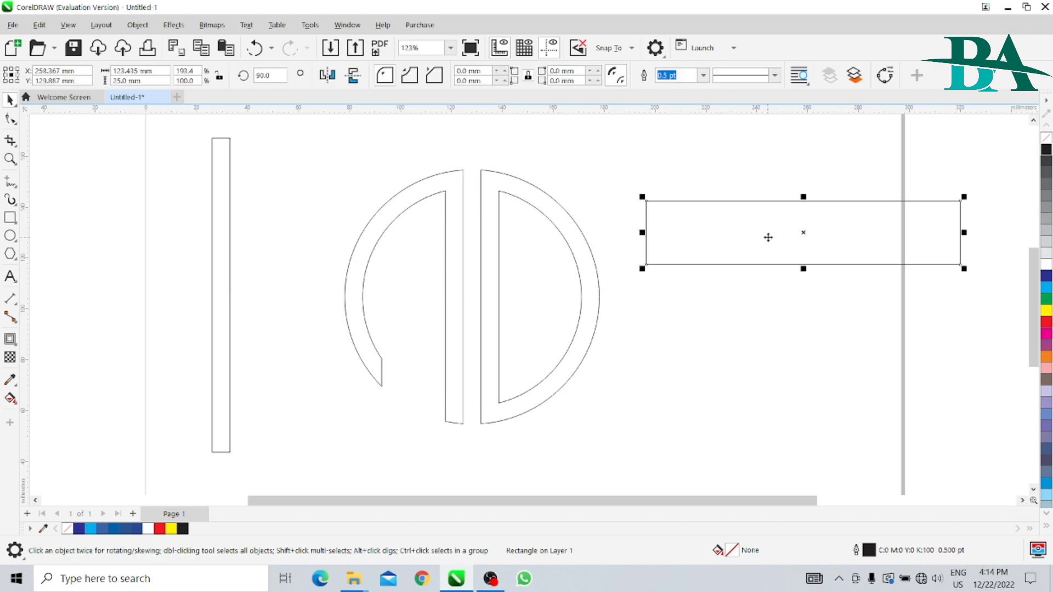
left_click_drag(768, 238, 656, 289)
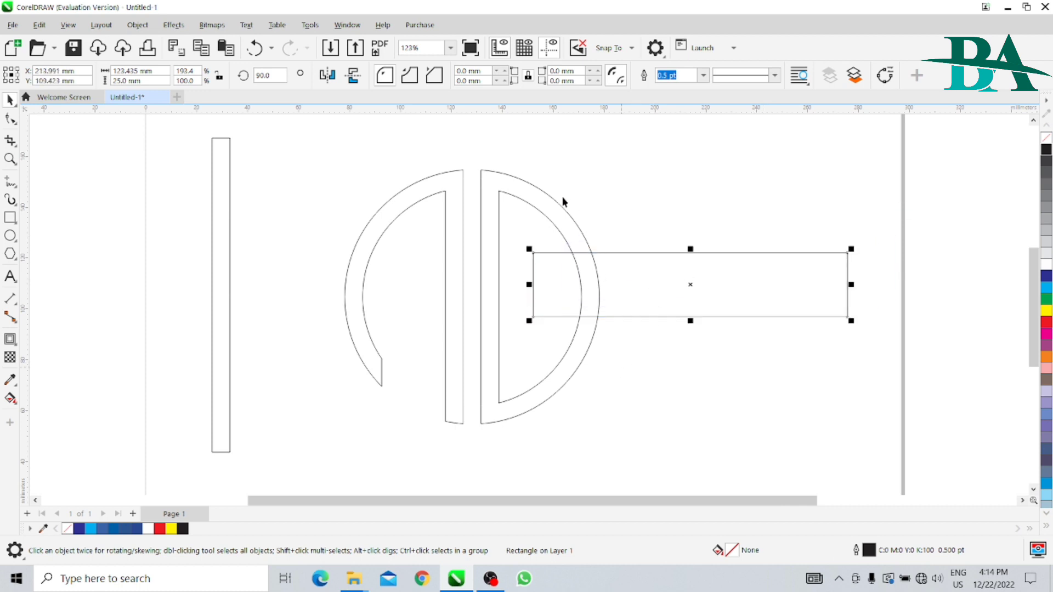
left_click(509, 181, "shift")
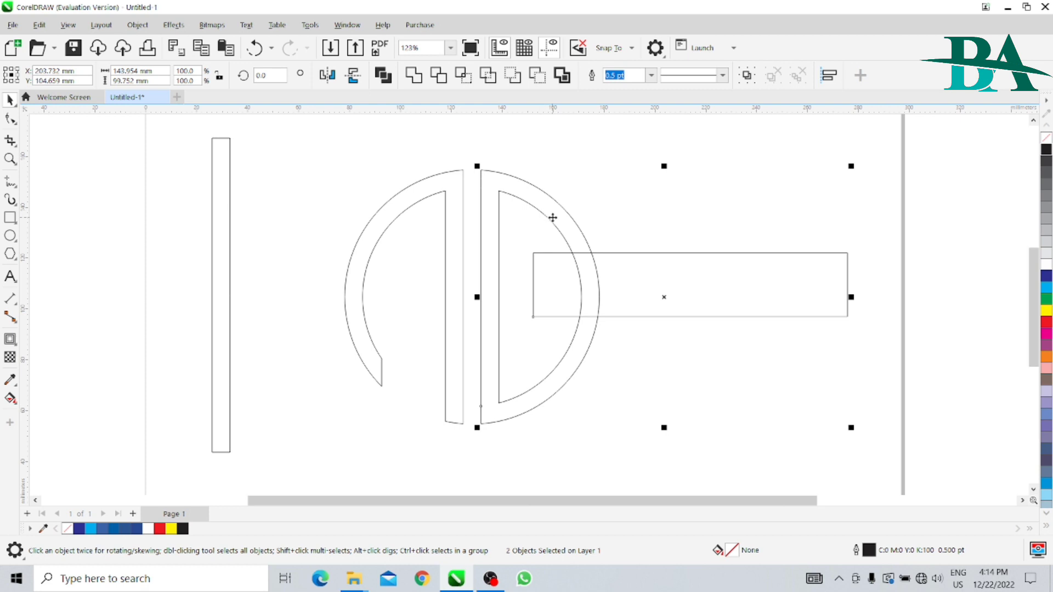
key("l")
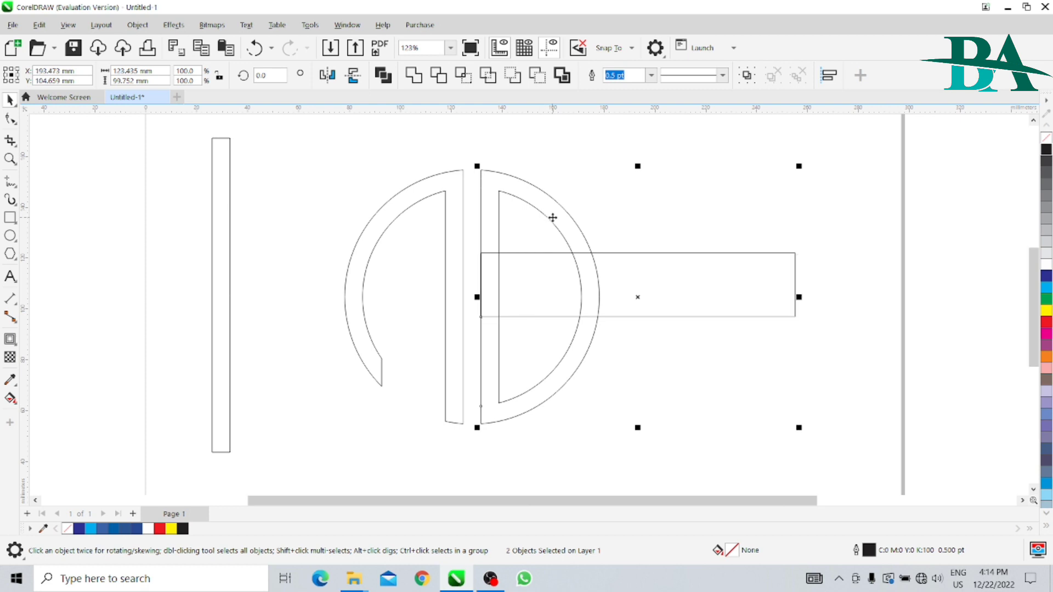
key("e")
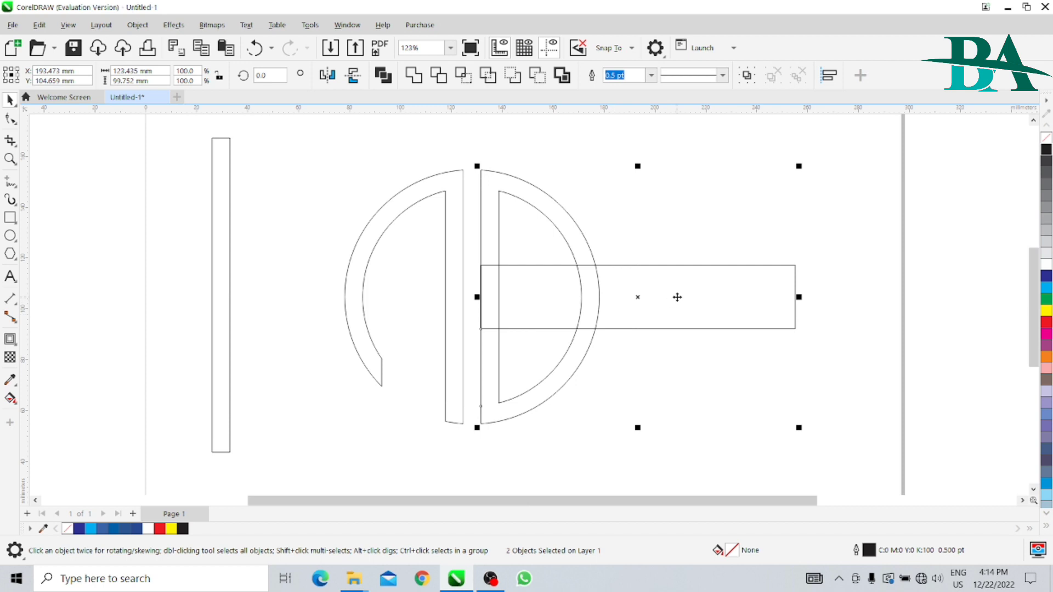
left_click(828, 281)
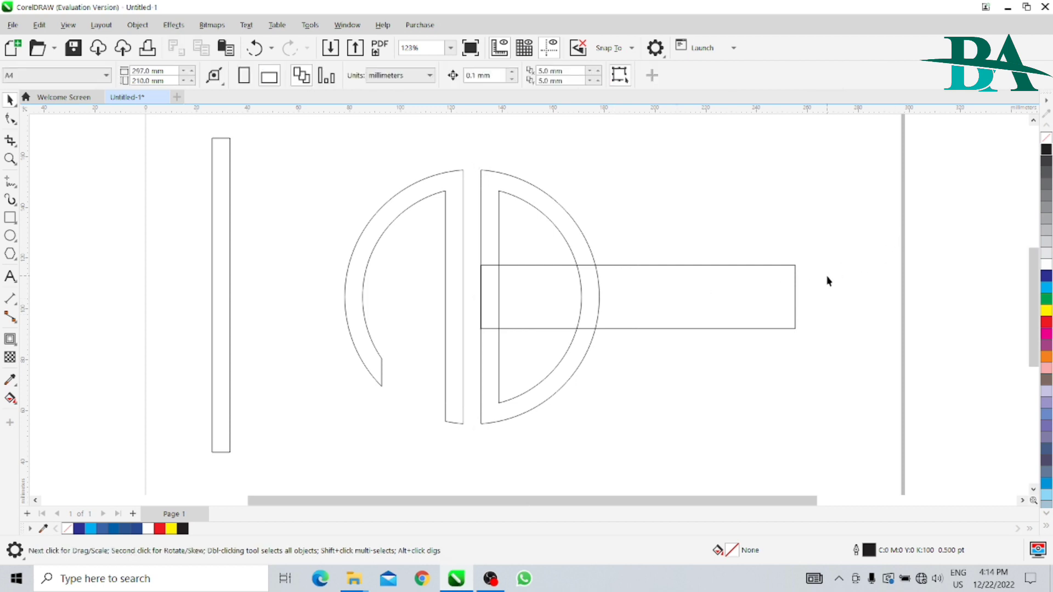
Step: Move the rectangle about 21 mm to the right and cut it out of the right half-ring's outer shape with Back Minus Front
left_click(760, 305)
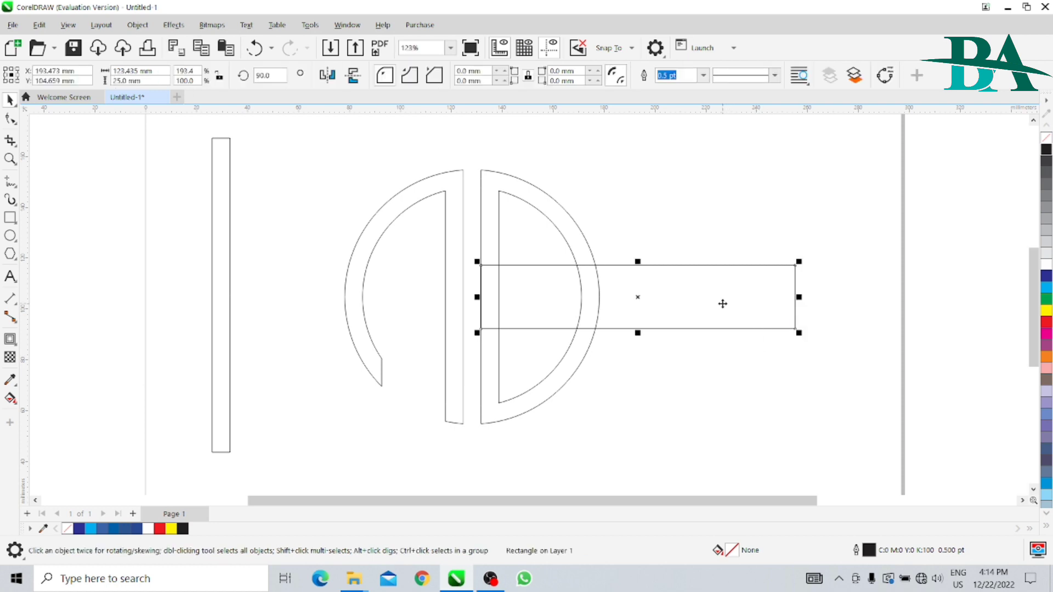
left_click_drag(723, 304, 776, 305)
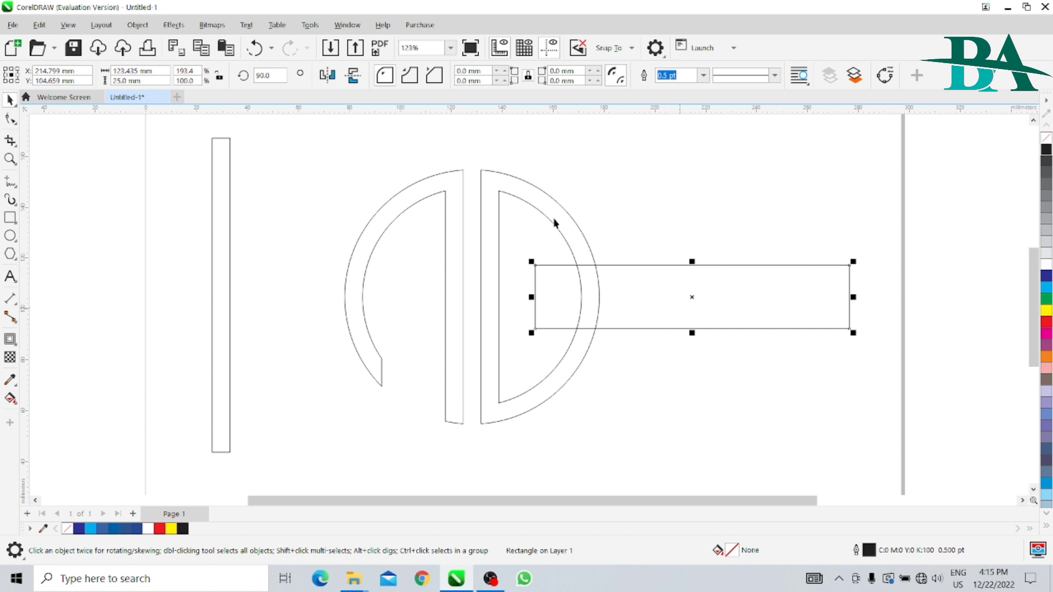
left_click(542, 204, "shift")
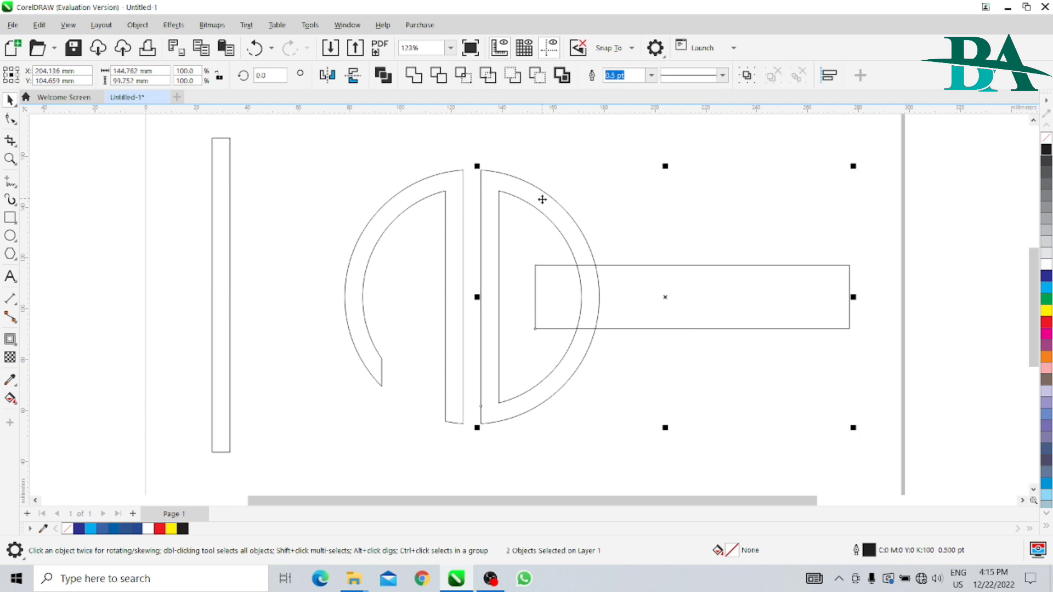
left_click(539, 77)
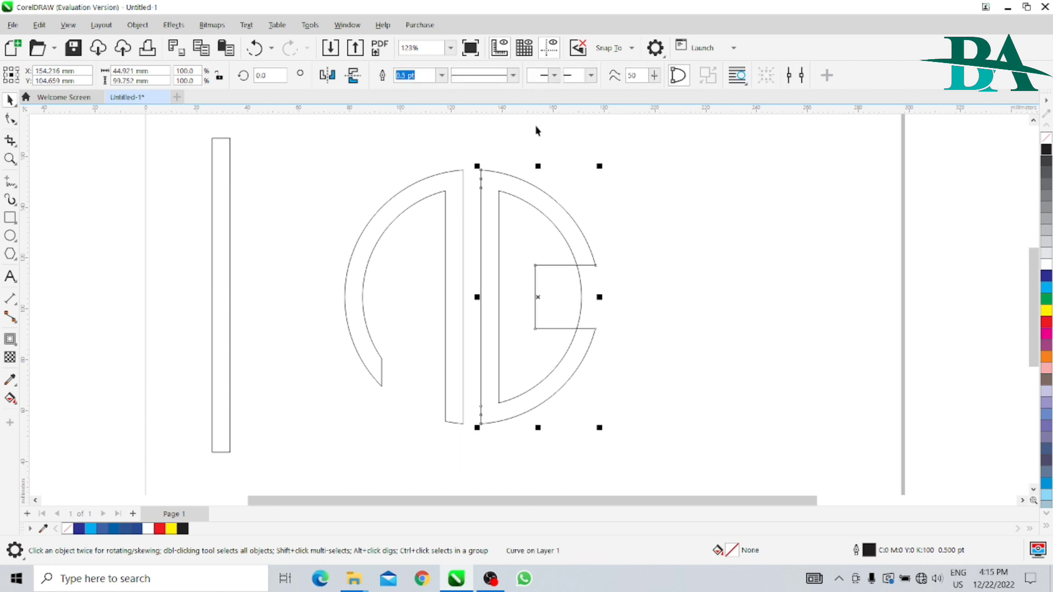
Step: Undo the last Back Minus Front cut, try Trim on the right half-ring's outer shape with the rectangle, and undo that trim
key("ctrl+z")
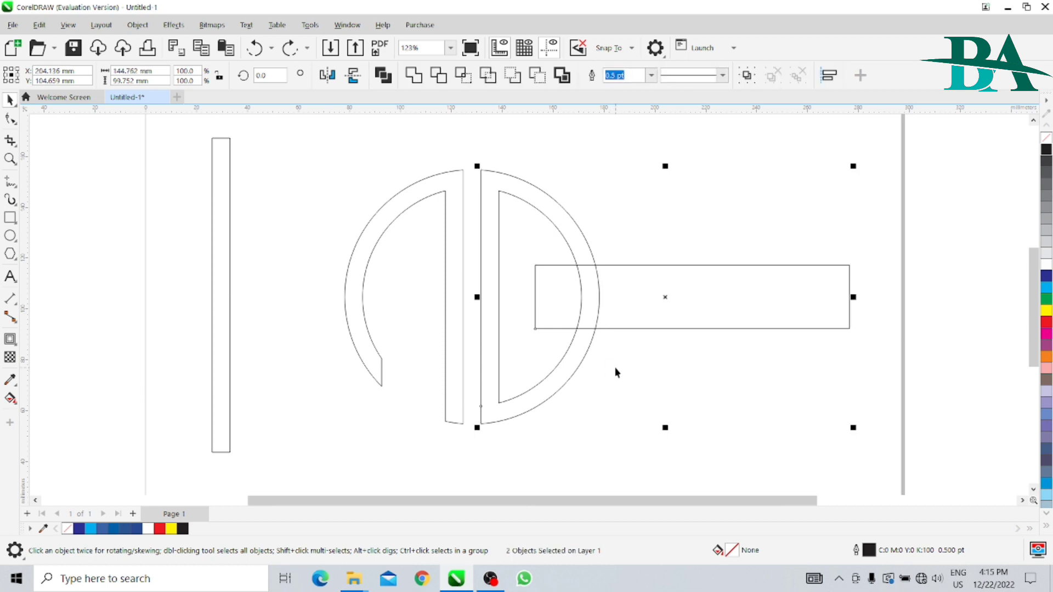
left_click(435, 82)
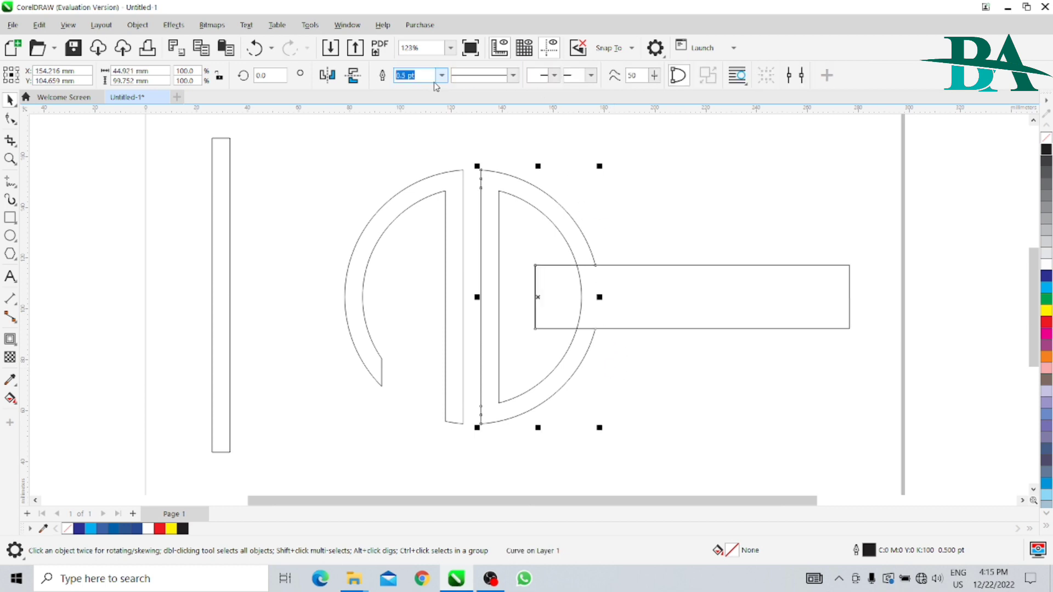
key("ctrl+z")
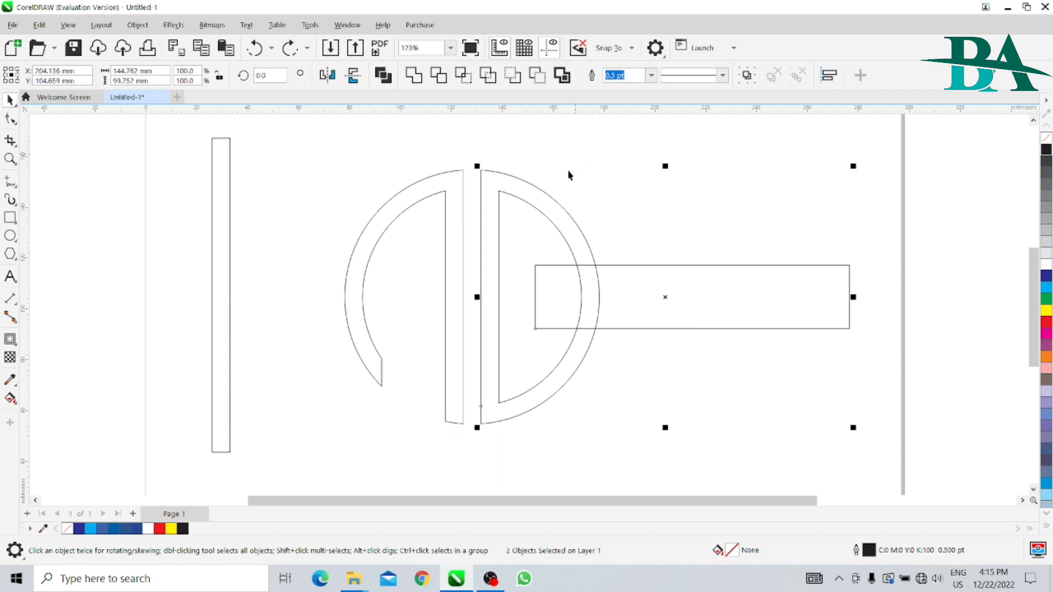
Step: Cut the 25 mm rectangle and the inner contour out of the right half-ring's outer shape with Back Minus Front
left_click(715, 478)
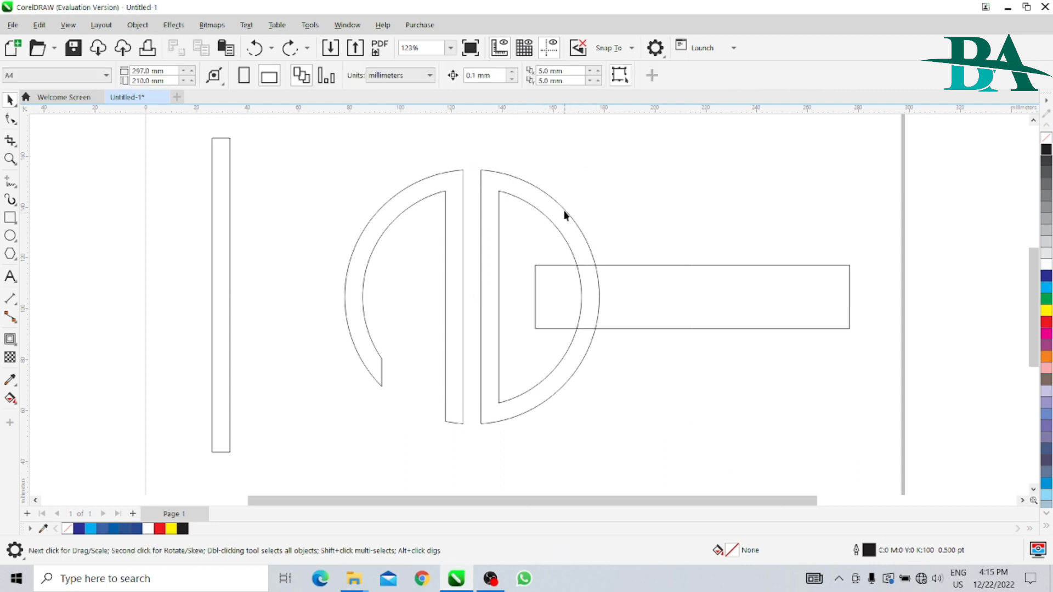
left_click(693, 300)
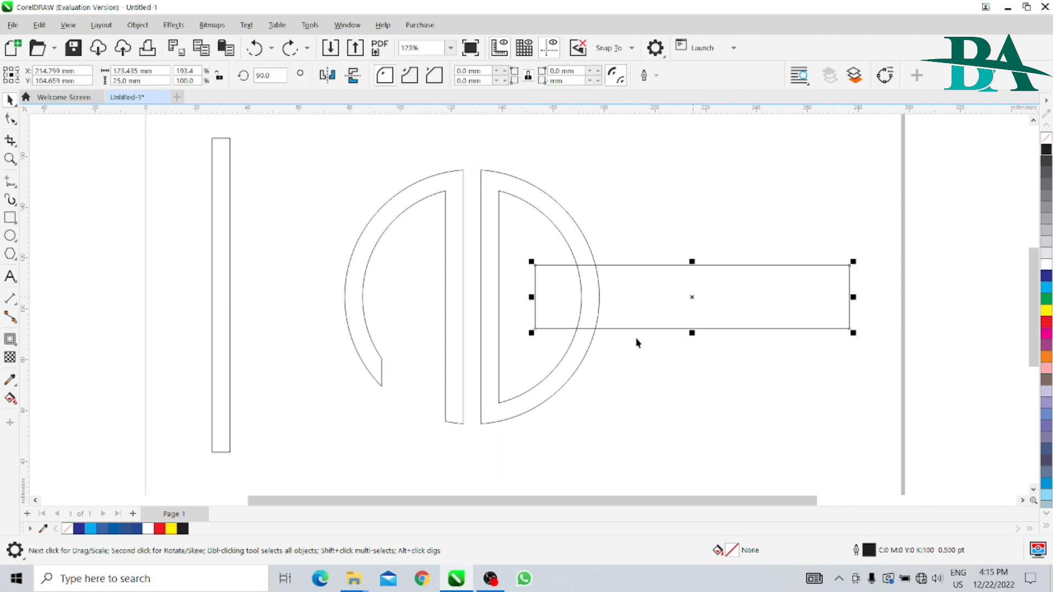
left_click(522, 235, "shift")
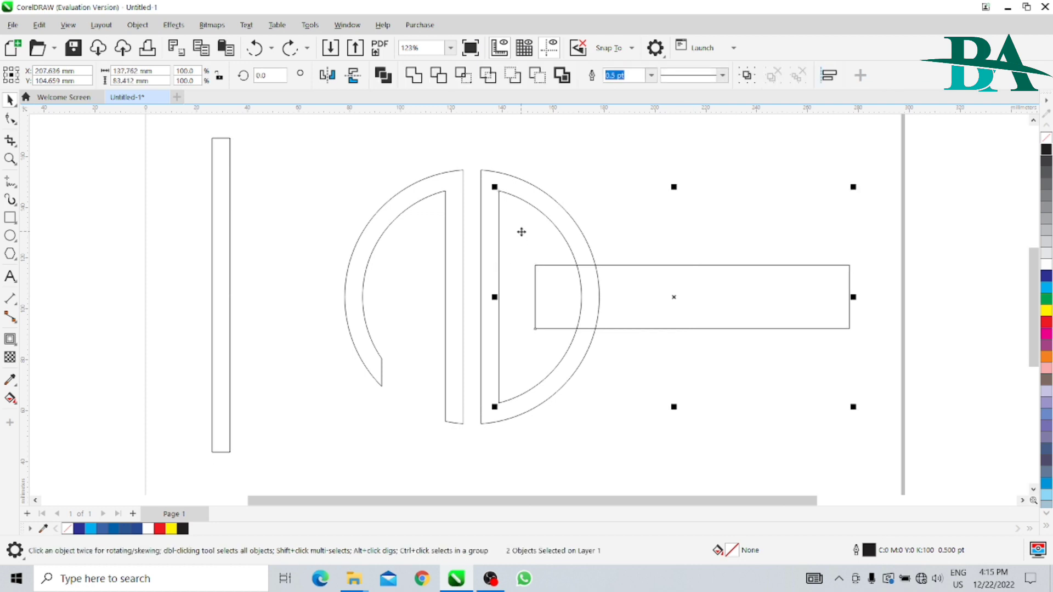
left_click(493, 178, "shift")
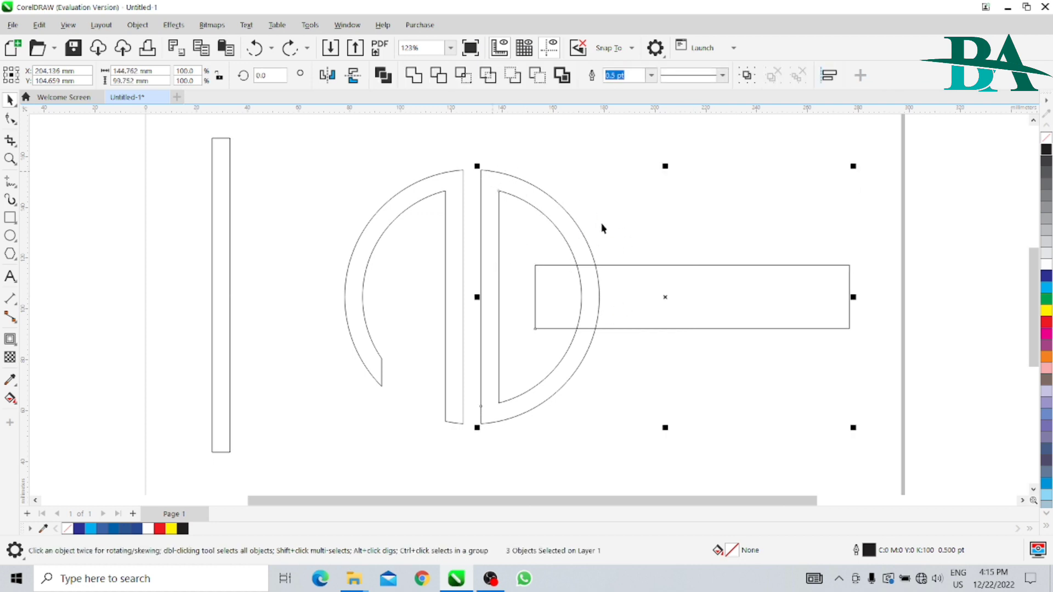
left_click(538, 77)
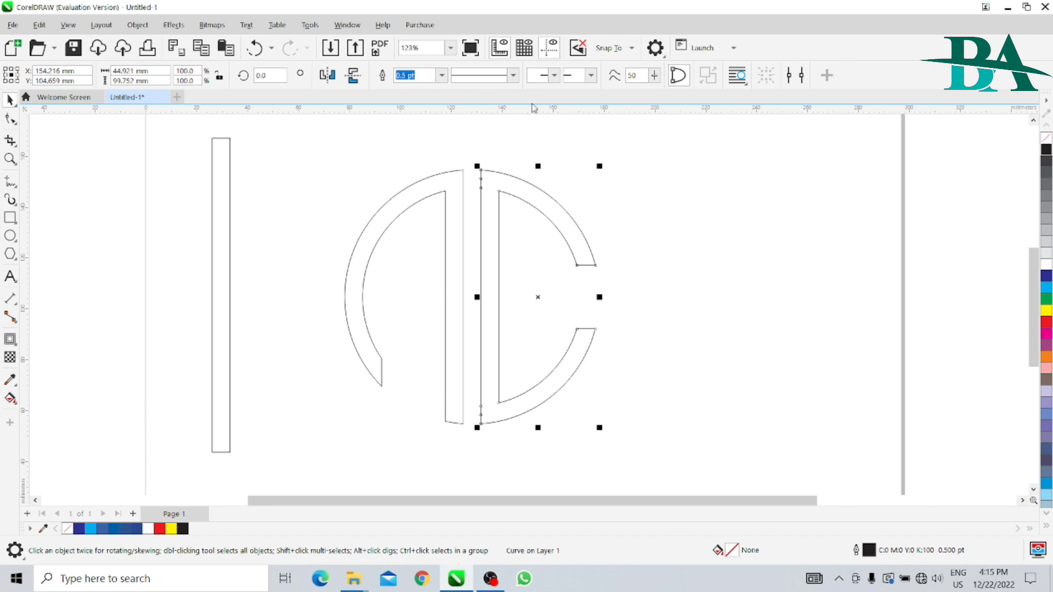
key("ctrl+z")
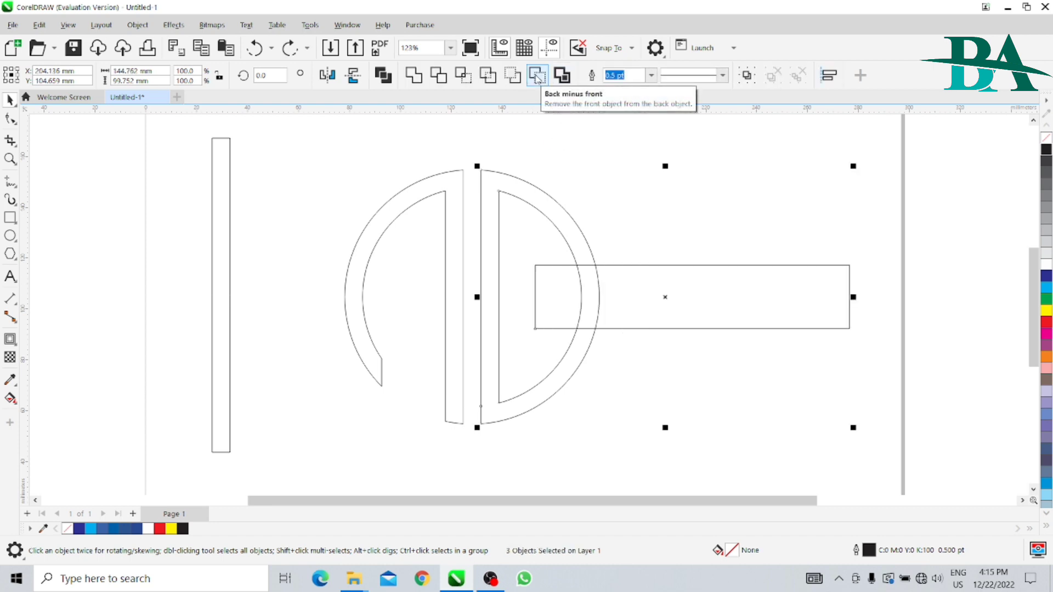
left_click(537, 77)
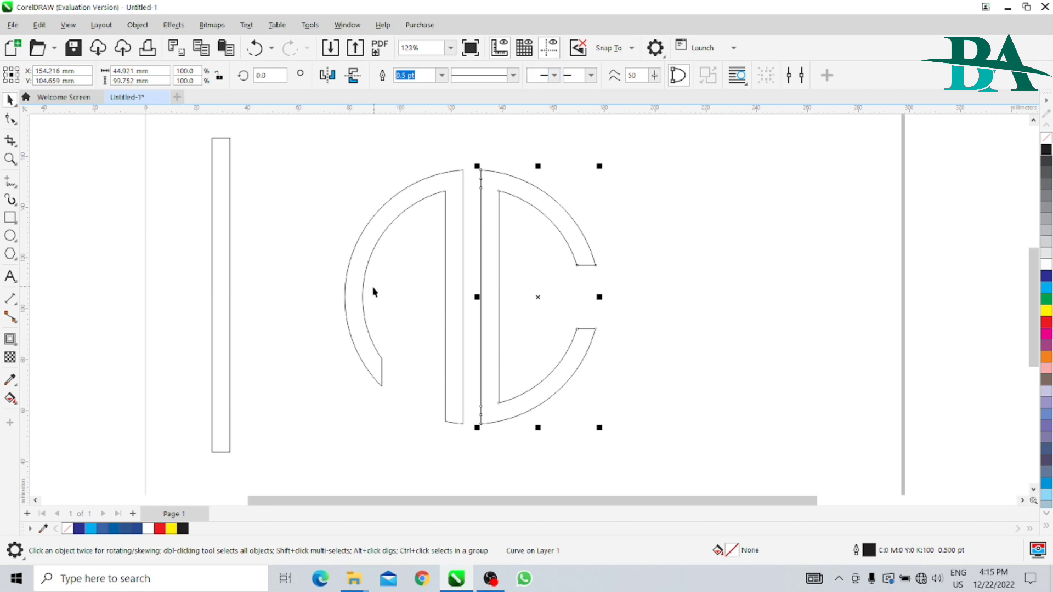
Step: Rotate the separate vertical 7 mm bar by 90 degrees
left_click(213, 254)
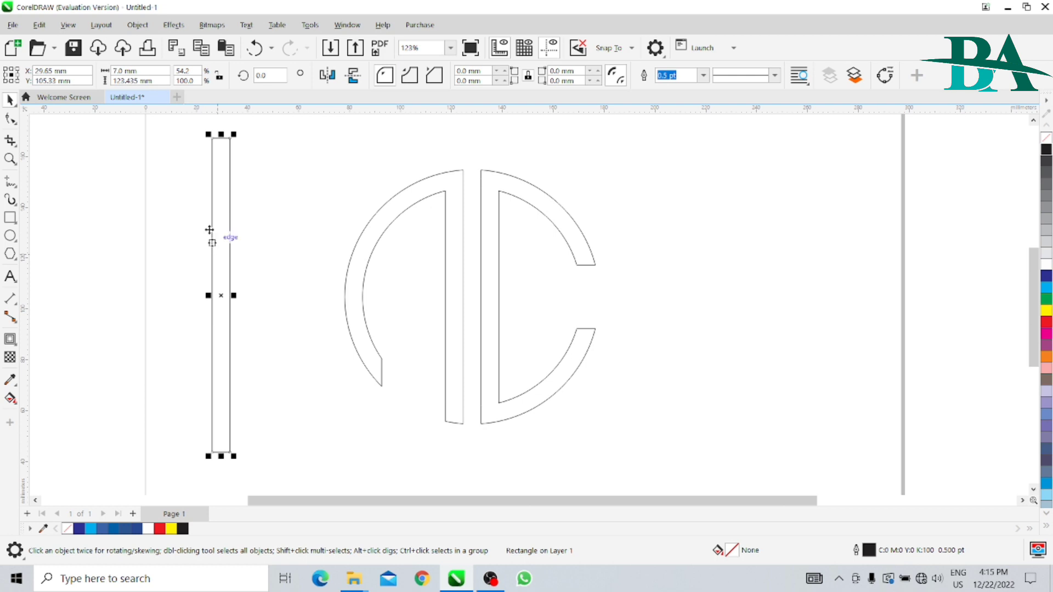
left_click(268, 75)
double_click(275, 72)
type("5")
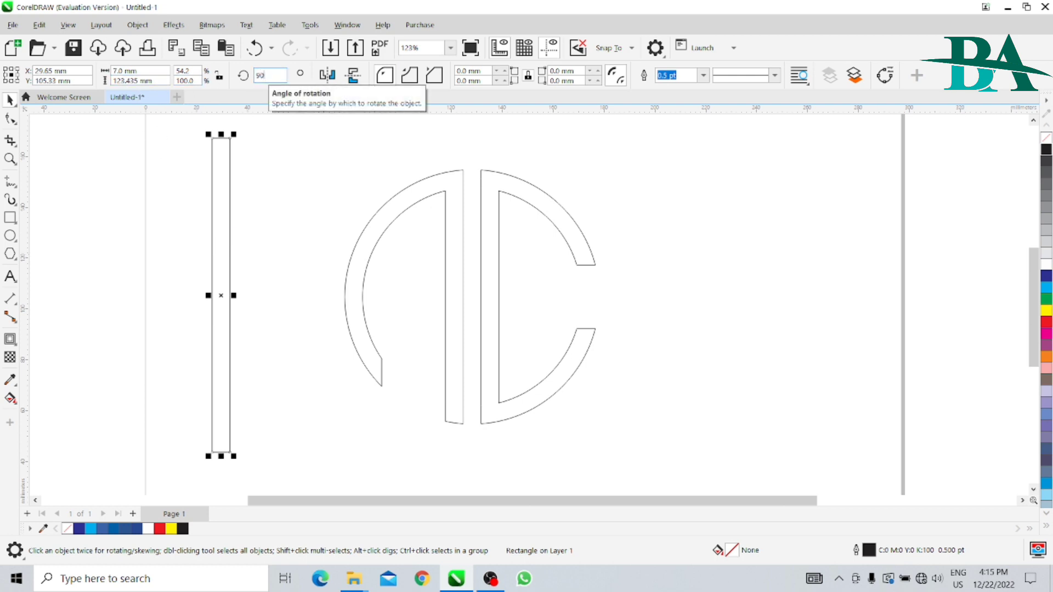
type("0")
key("Return")
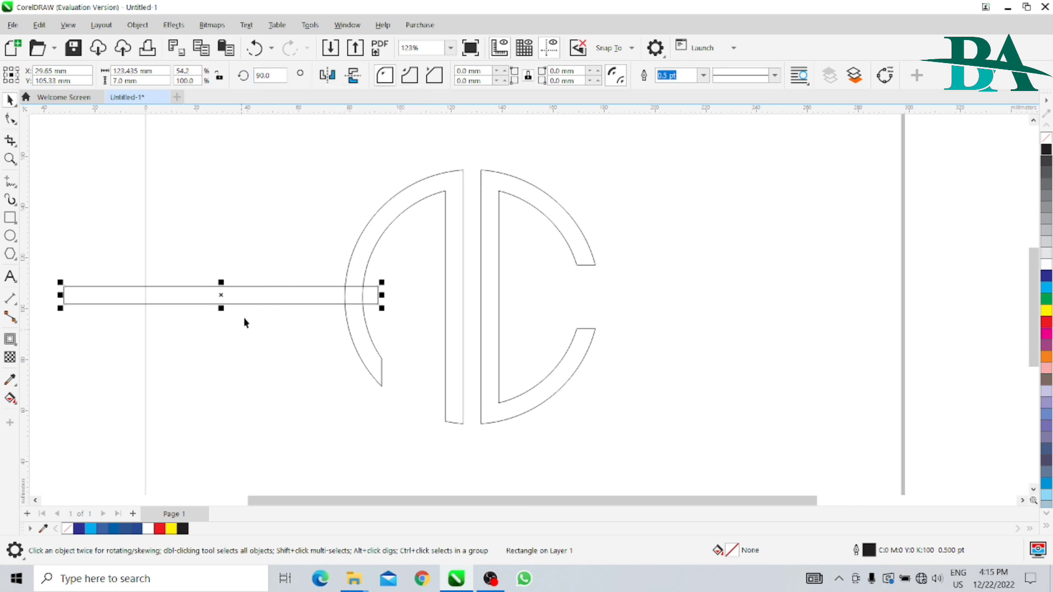
Step: Align the horizontal 7 mm bar with the left half-ring's right edge and centre it vertically on that half
left_click(442, 188, "shift")
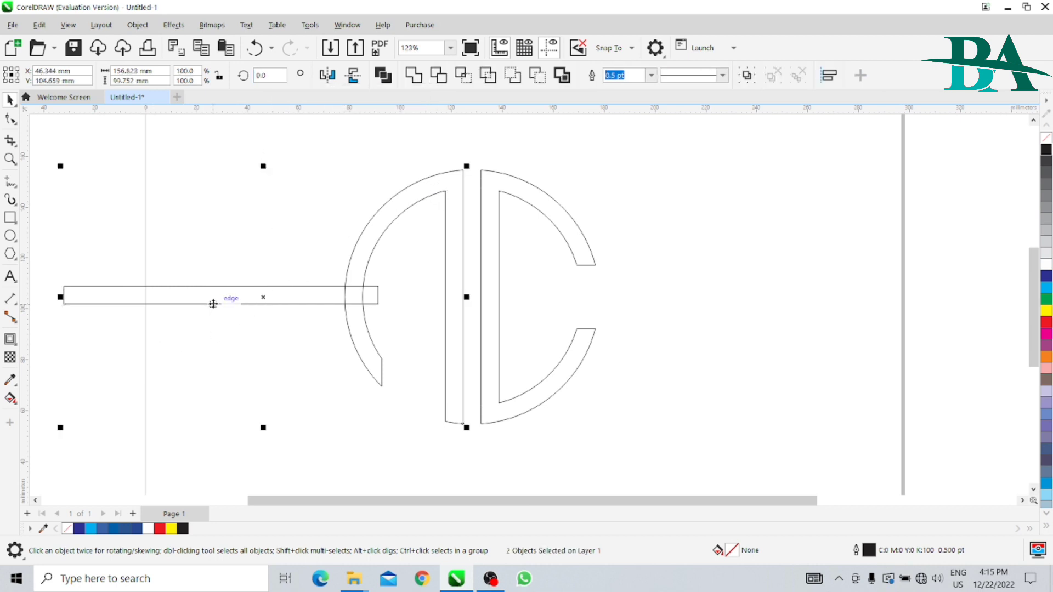
key("r")
key("e")
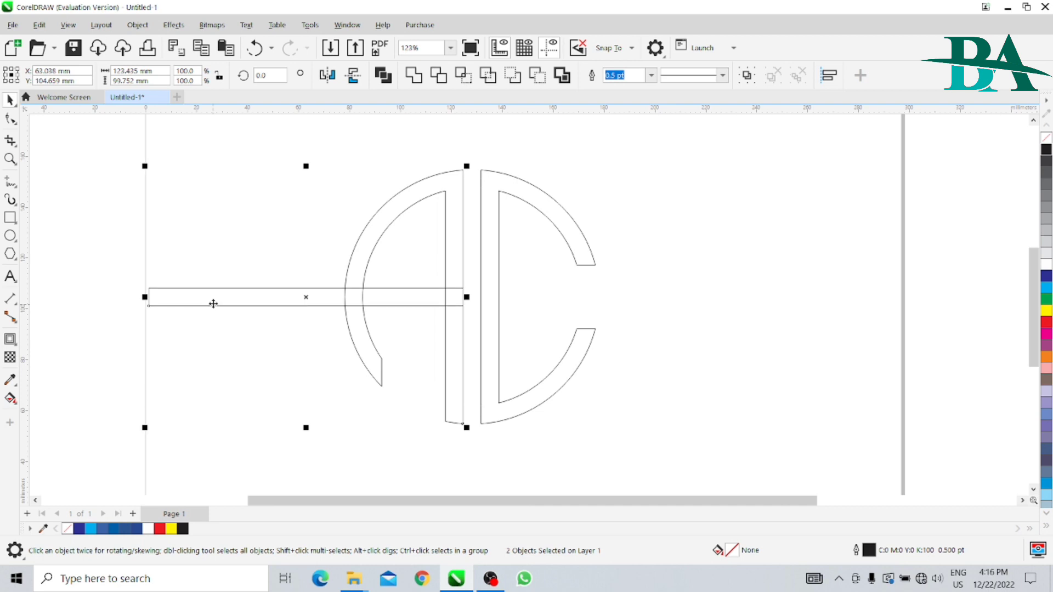
Step: Shorten the horizontal 7 mm bar from its left end to about 24 mm long, keeping its right end fixed
left_click(153, 314)
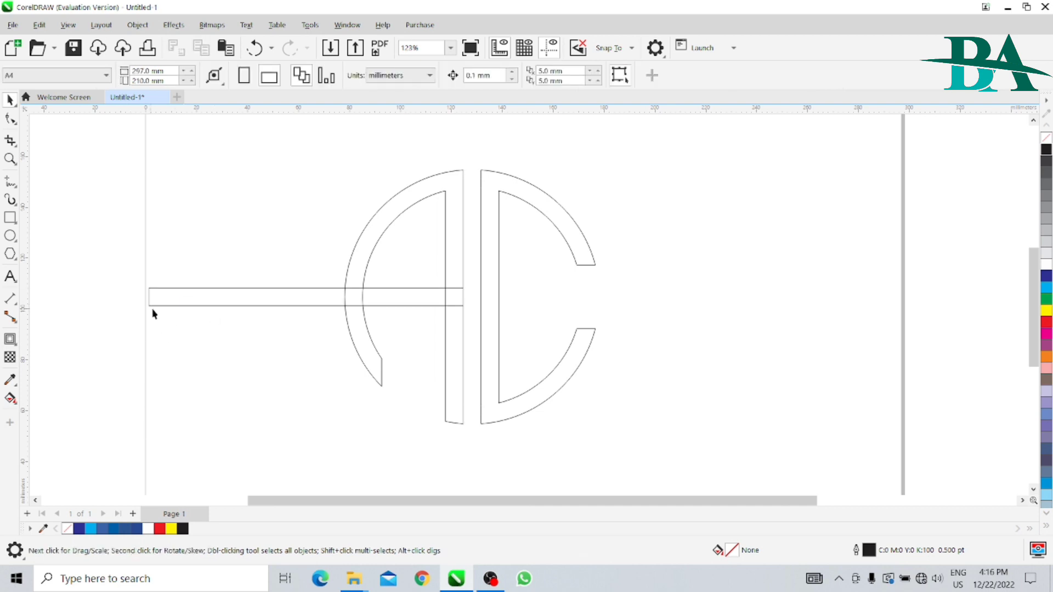
left_click(157, 300)
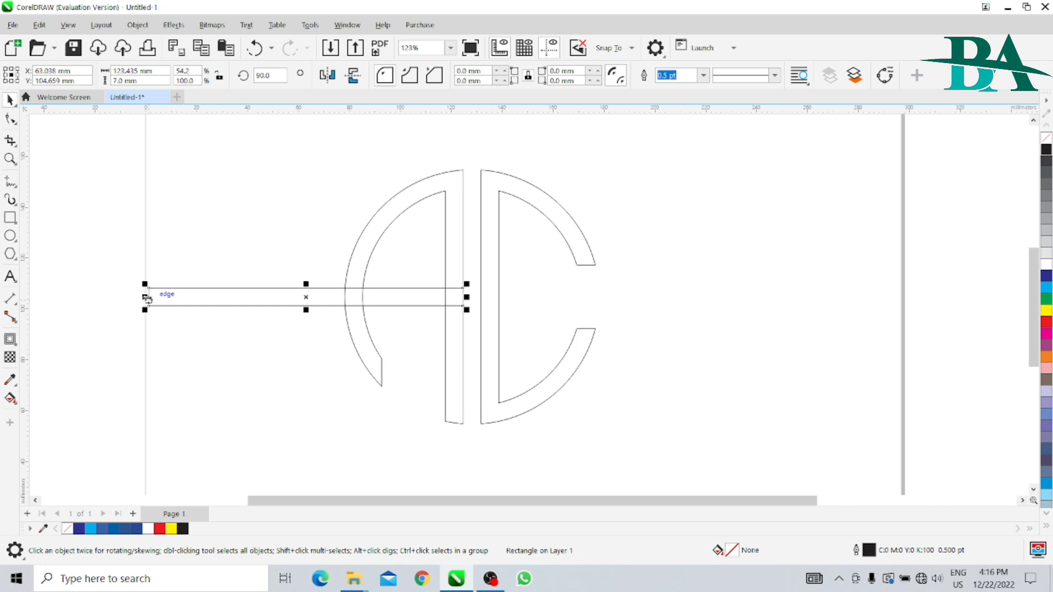
left_click_drag(147, 299, 386, 311)
left_click_drag(399, 312, 401, 312)
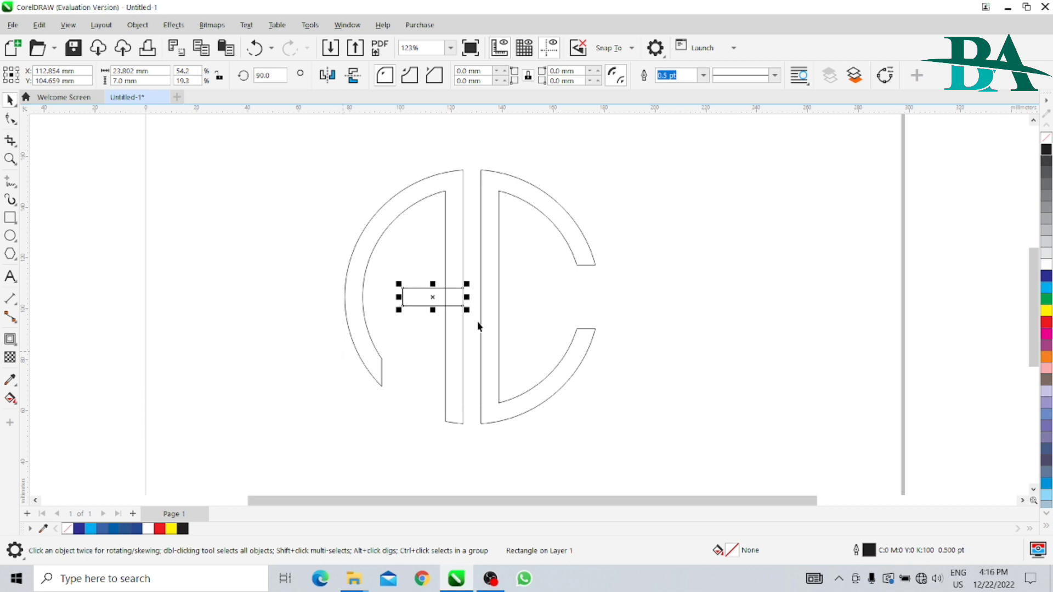
Step: Duplicate the short crossbar and align the copy with the left edge of the right half-ring
left_click(563, 230, "shift")
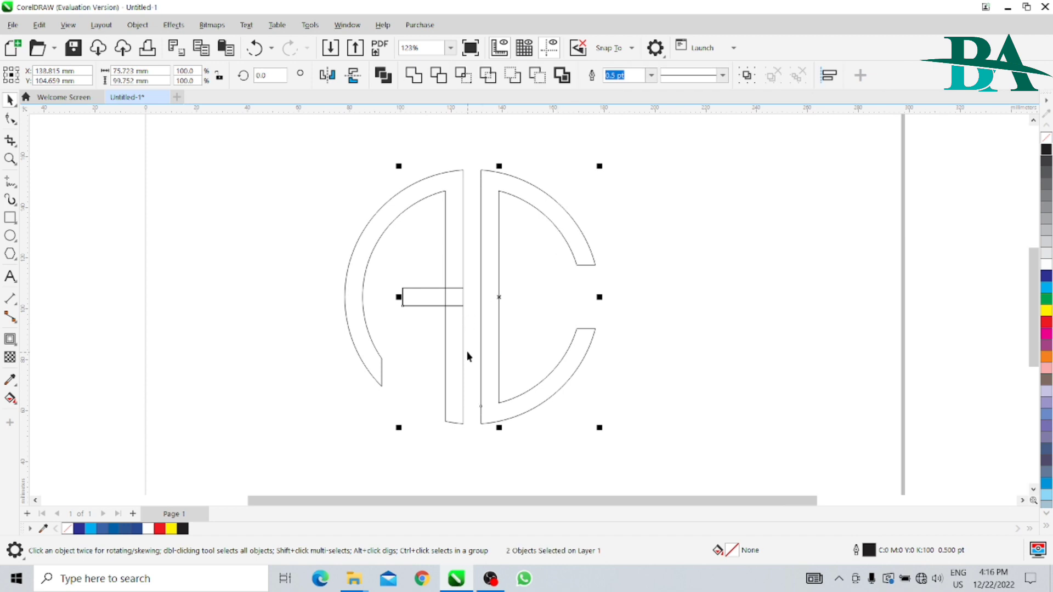
left_click(745, 377)
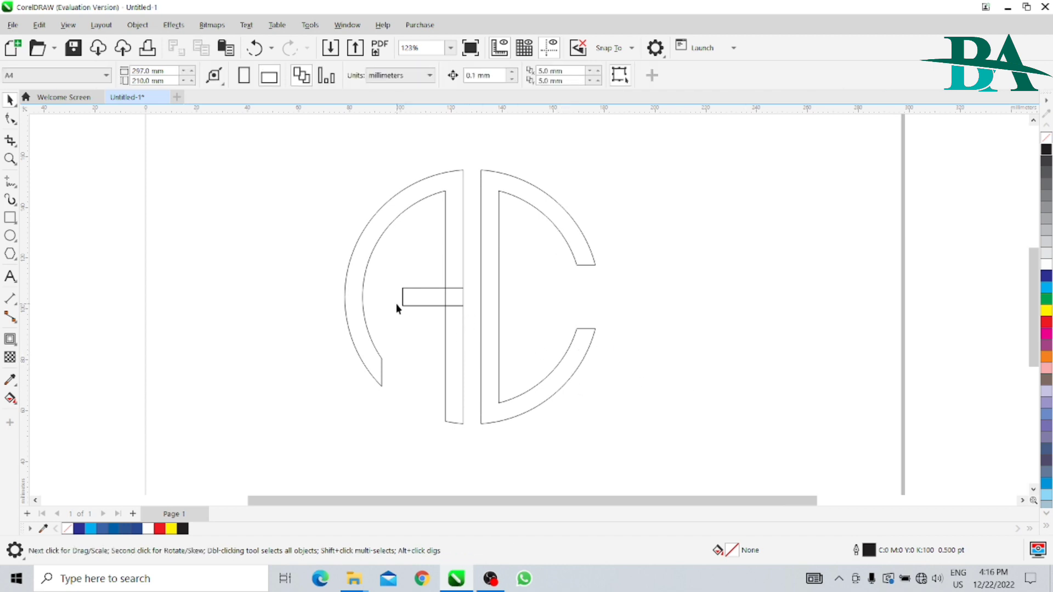
left_click(411, 305)
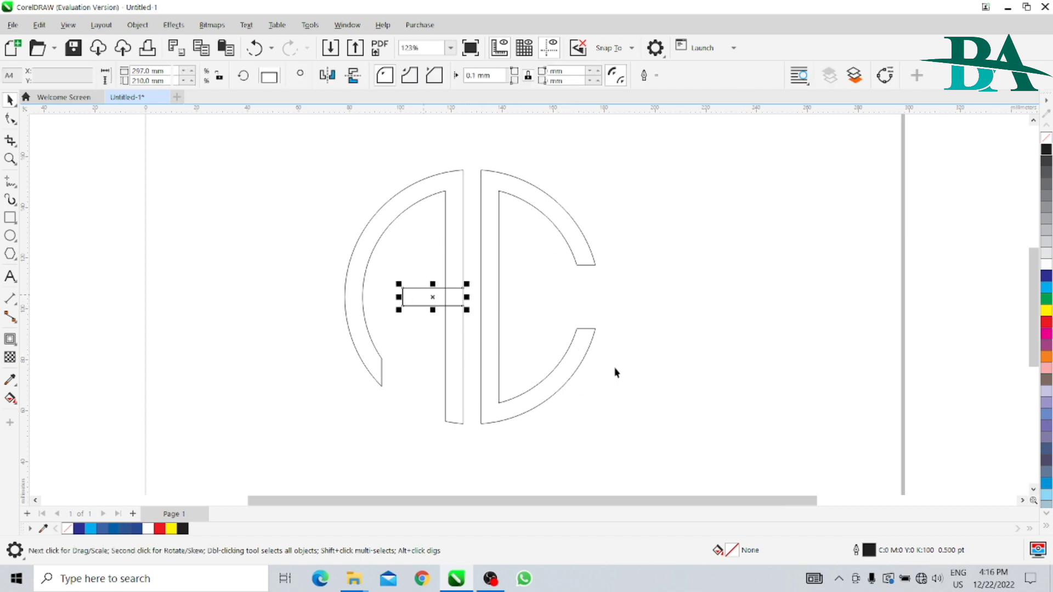
left_click(578, 366, "shift")
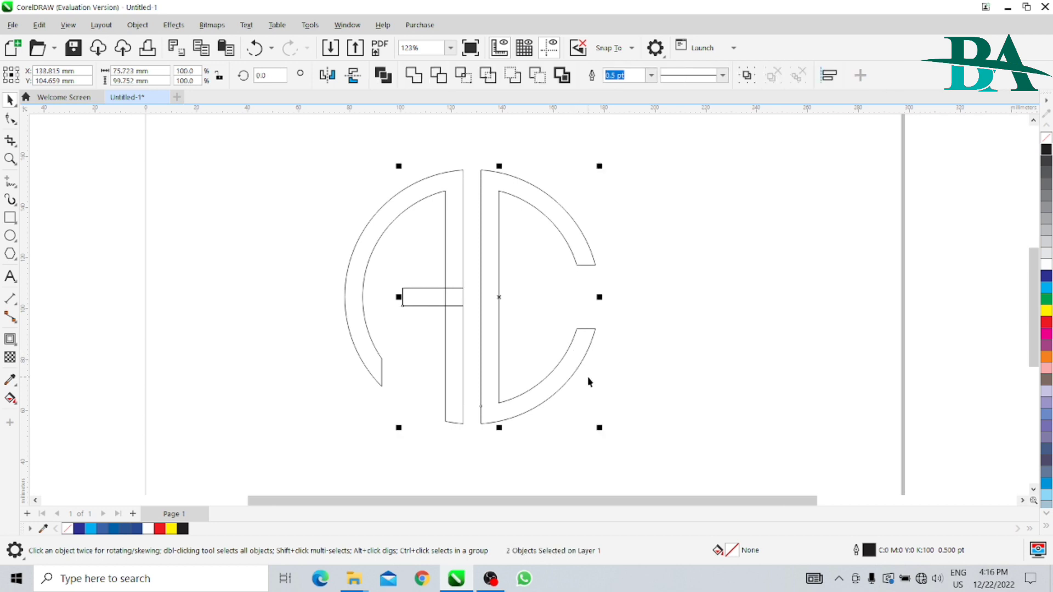
key("l")
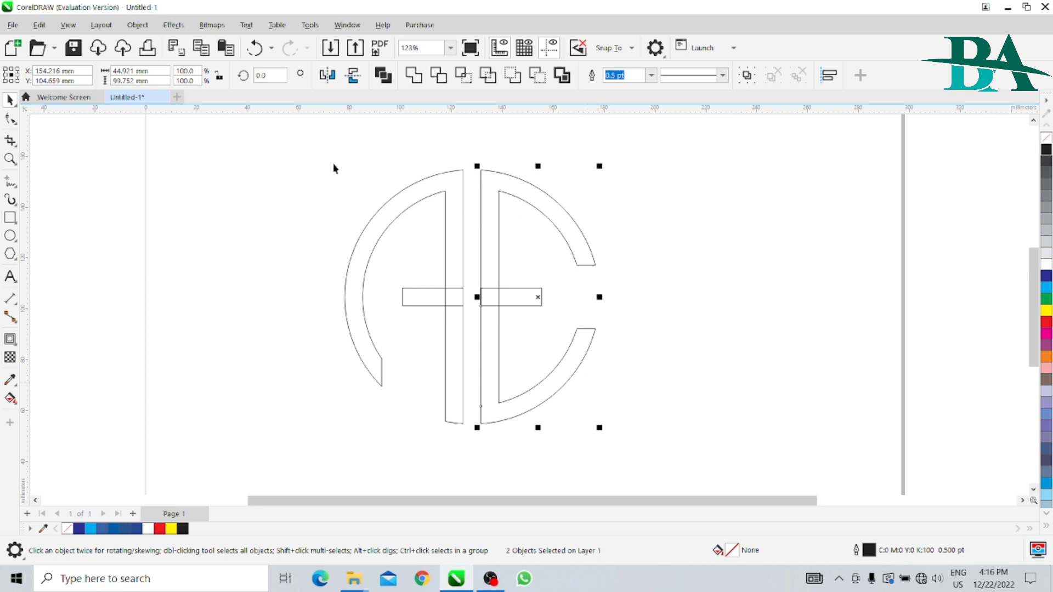
Step: Weld both half-rings and both crossbars into one curve and fill it with red (C0 M100 Y100 K0)
mouse_move(259, 141)
left_mouse_down()
mouse_move(698, 384)
mouse_move(720, 468)
left_mouse_up()
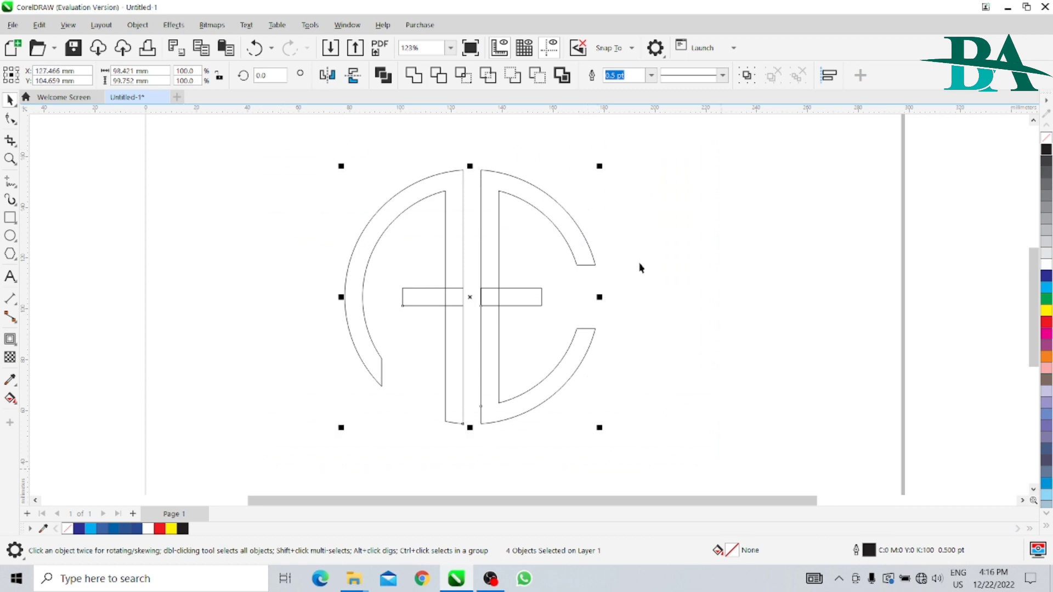
left_click(420, 80)
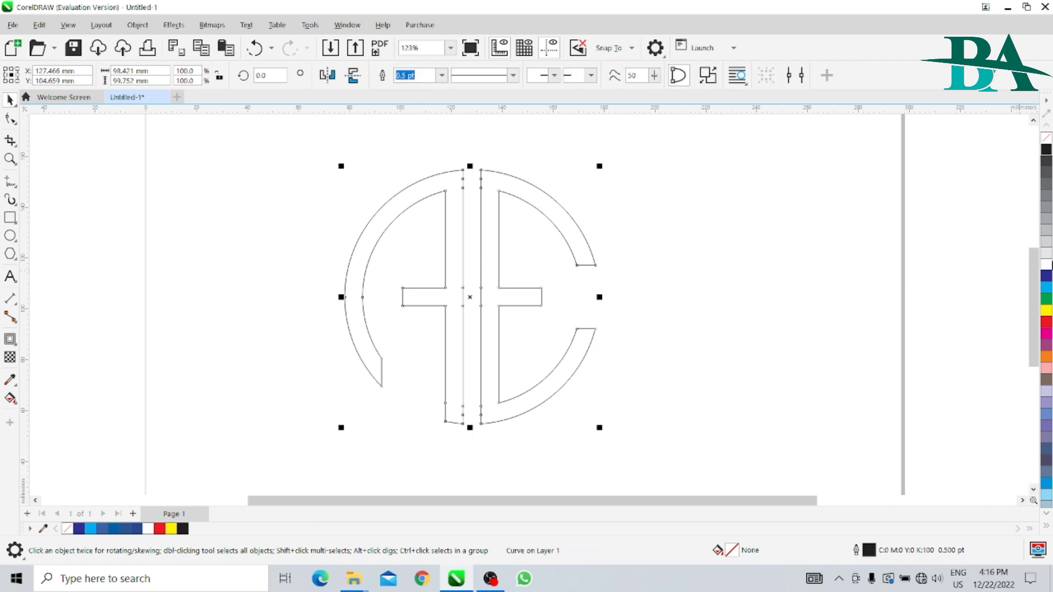
left_click(1048, 323)
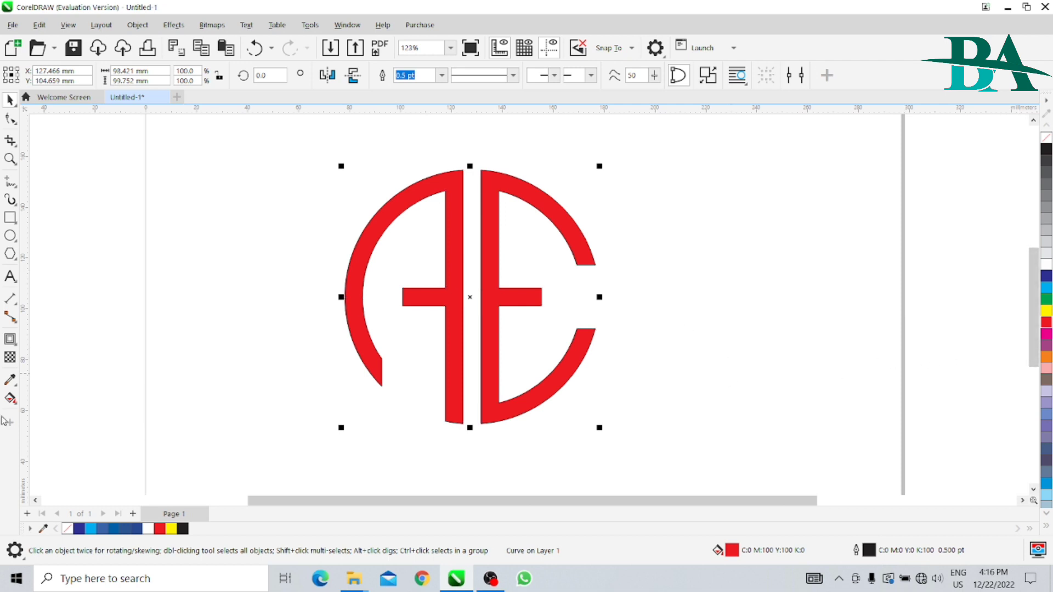
Step: Apply a one-step contour with a 1.54 mm offset to the red logo using the Contour tool
left_click(11, 344)
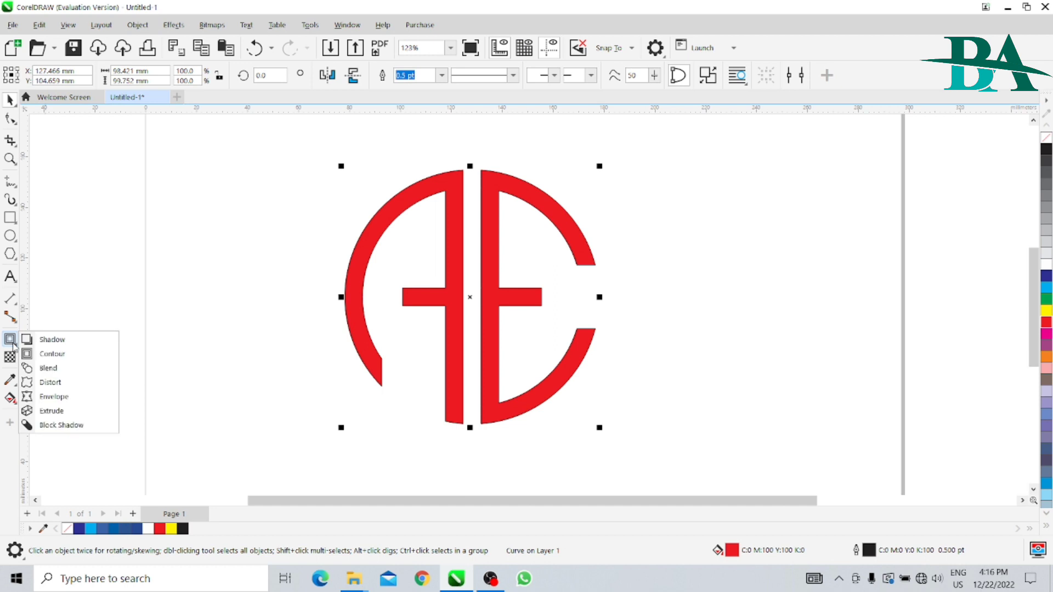
left_click(55, 354)
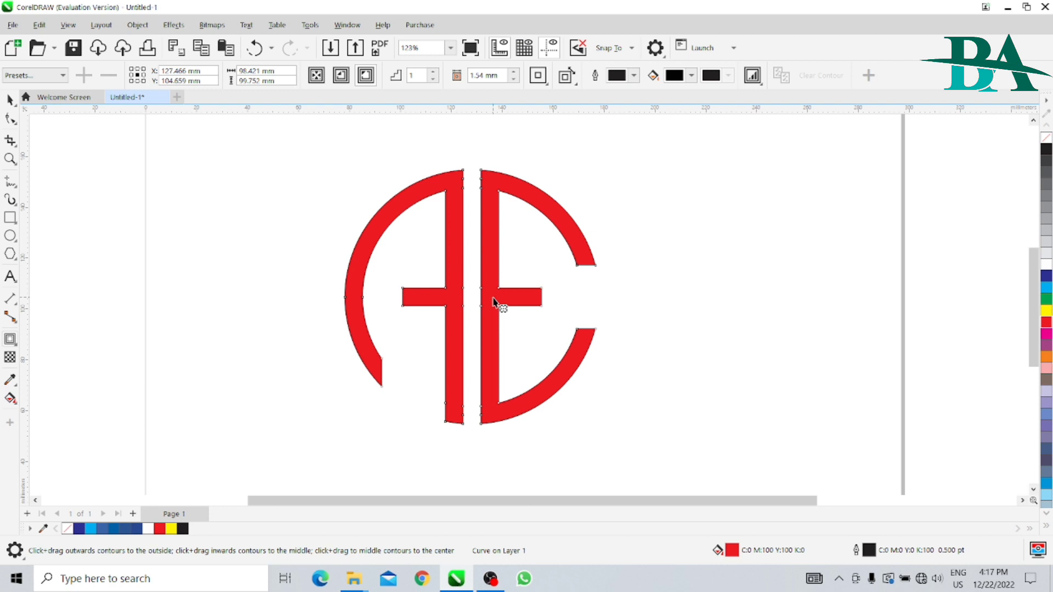
left_click_drag(493, 301, 596, 303)
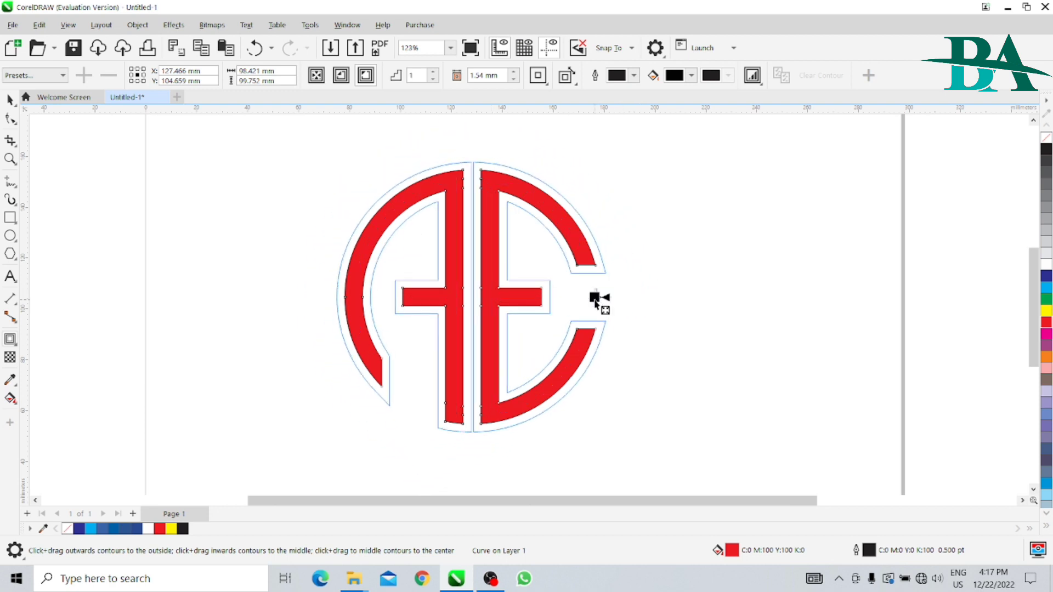
left_click_drag(596, 302, 596, 301)
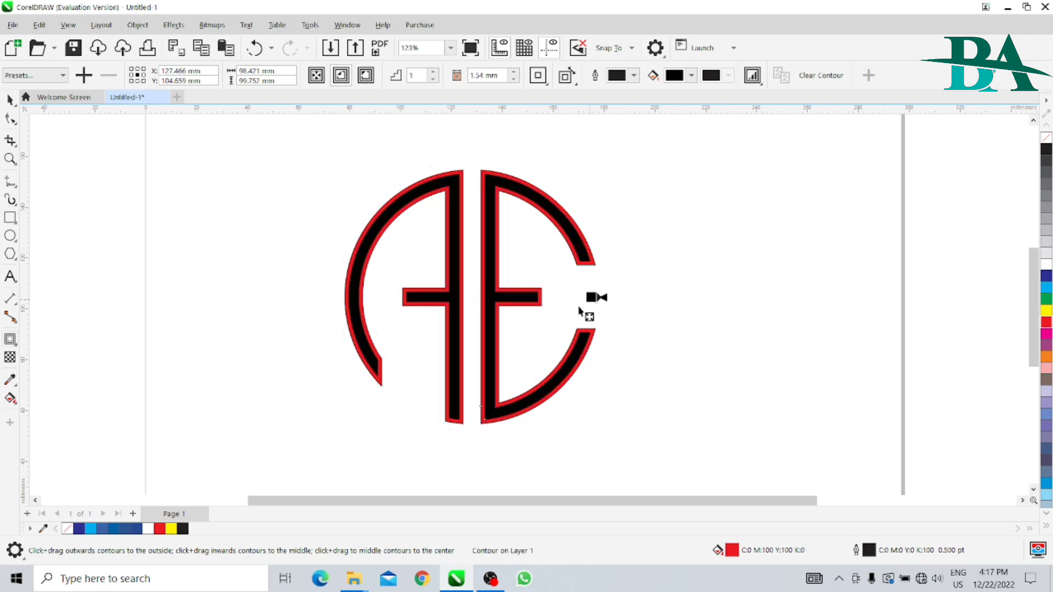
Step: Compare the inside, to-center and outside contour directions, and set an outside contour with one step
left_click(340, 76)
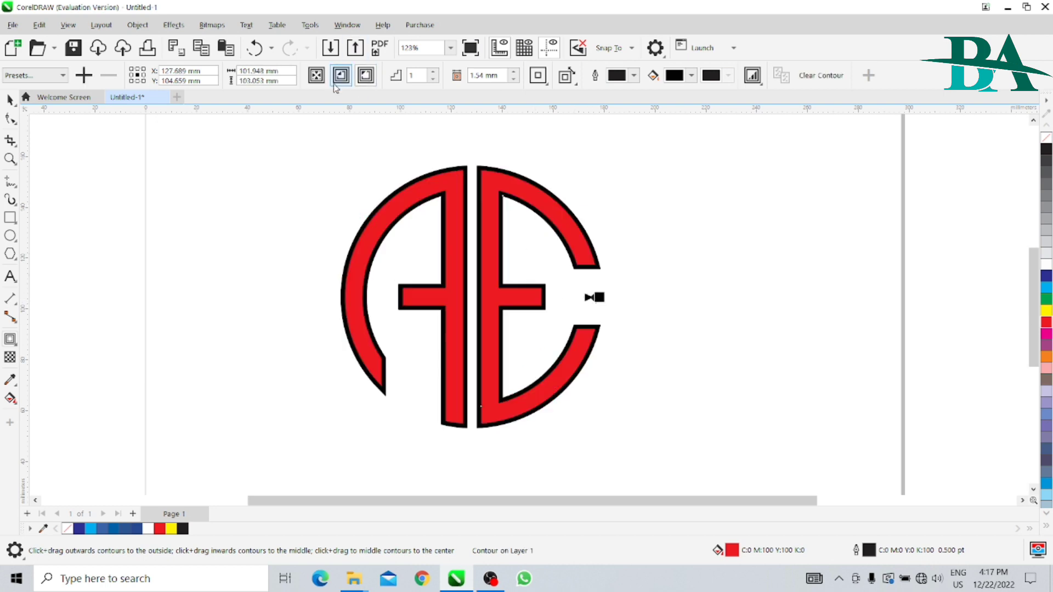
left_click(317, 75)
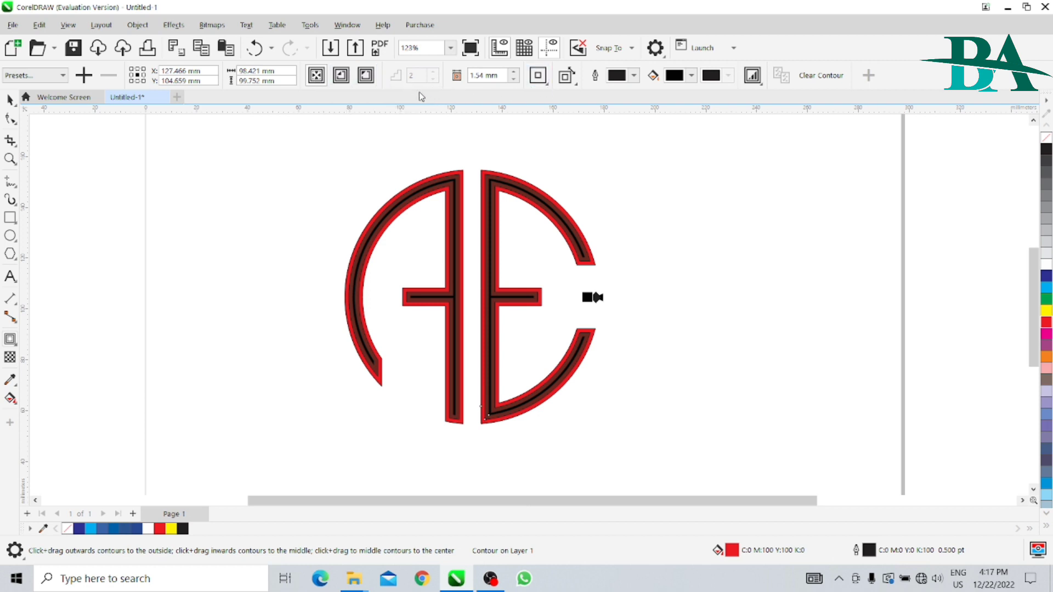
left_click(367, 77)
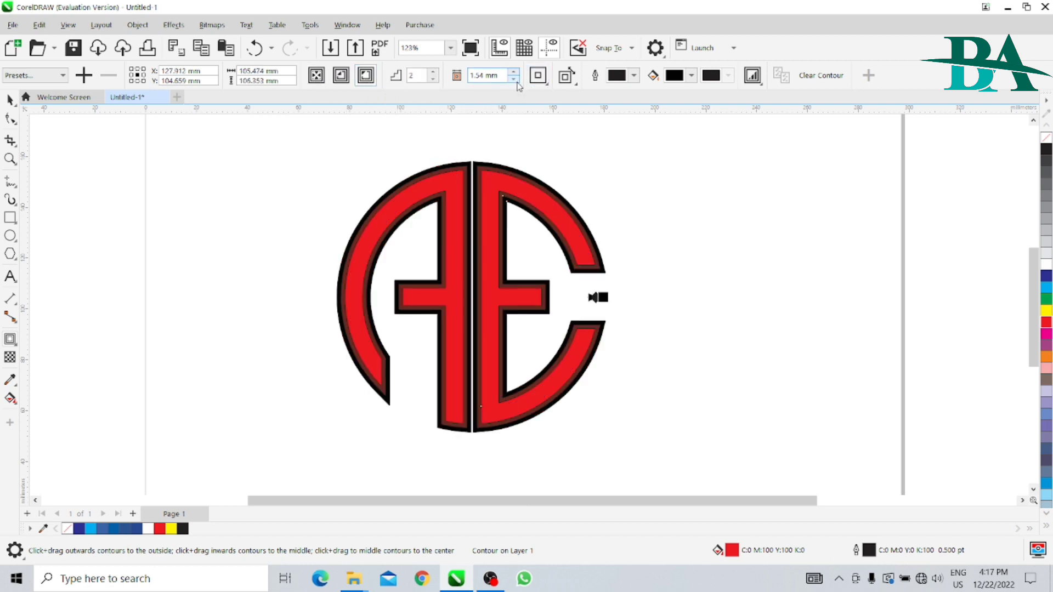
left_click(433, 78)
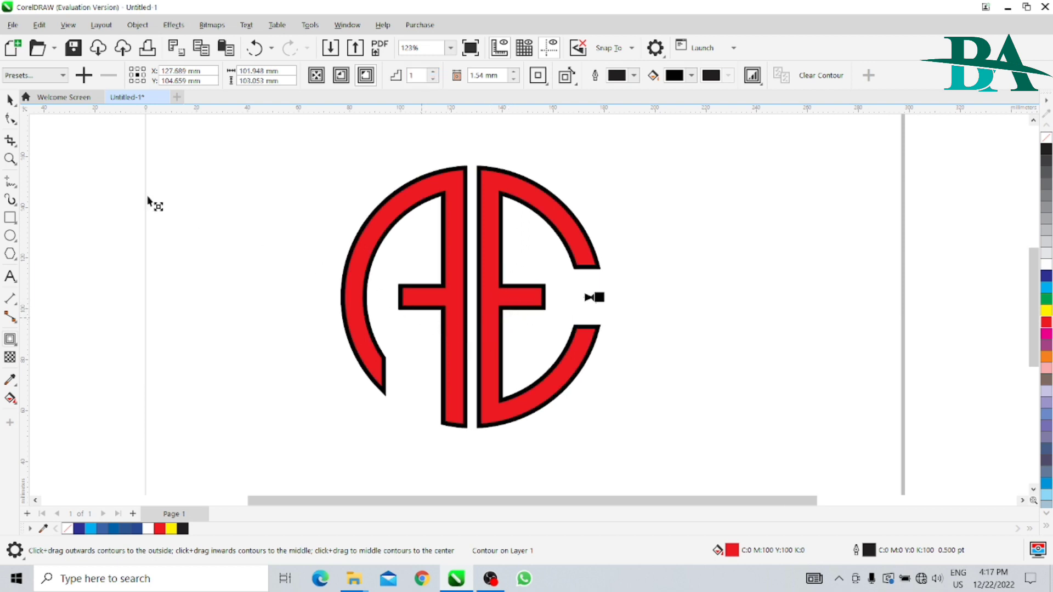
Step: Select the whole contoured logo and break the contour apart from the red curve
left_click(10, 100)
left_click_drag(279, 130, 683, 486)
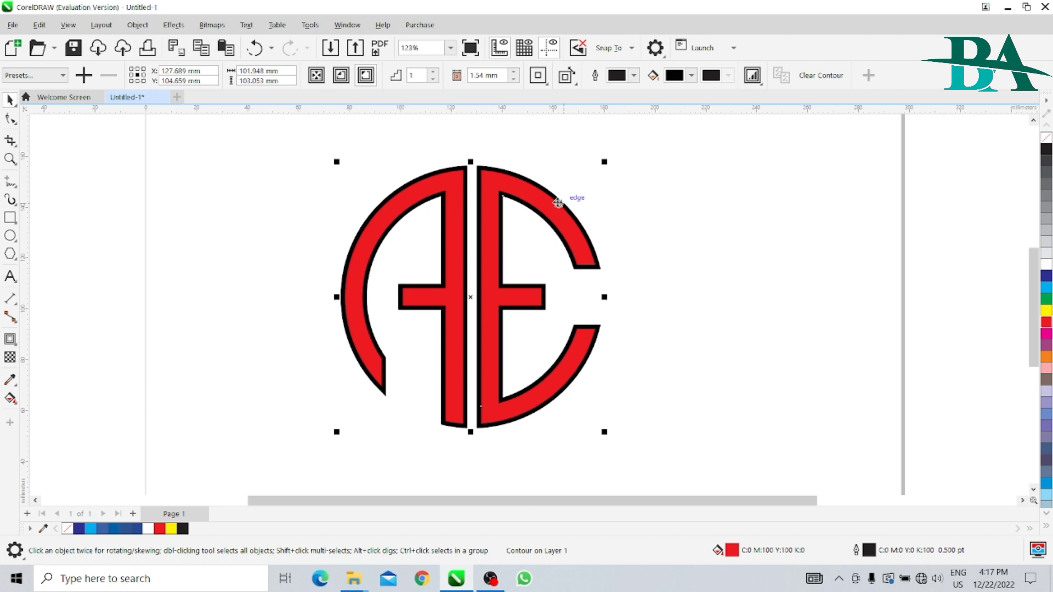
right_click(544, 191)
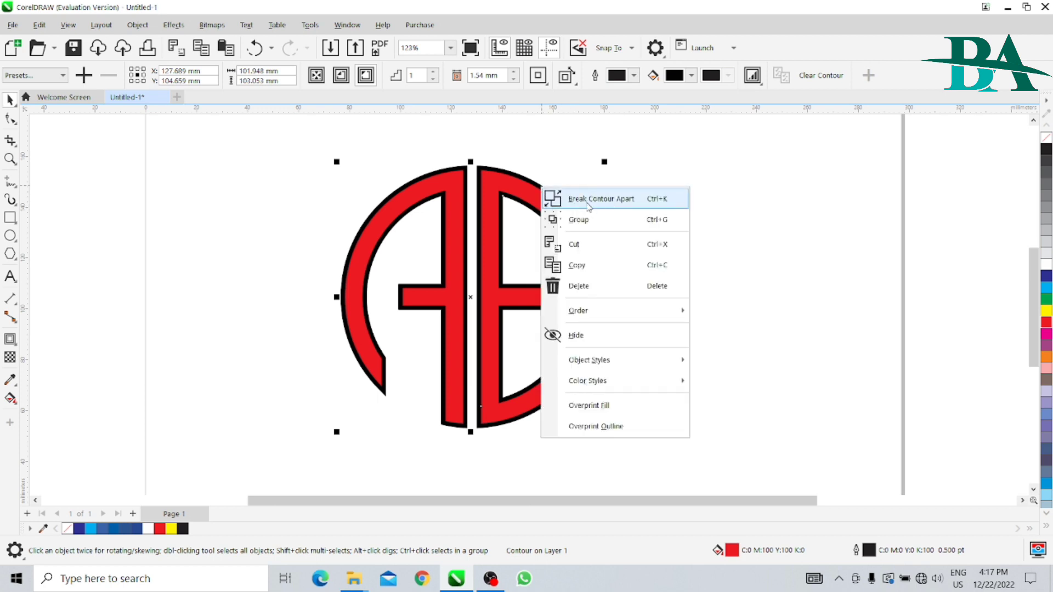
left_click(630, 203)
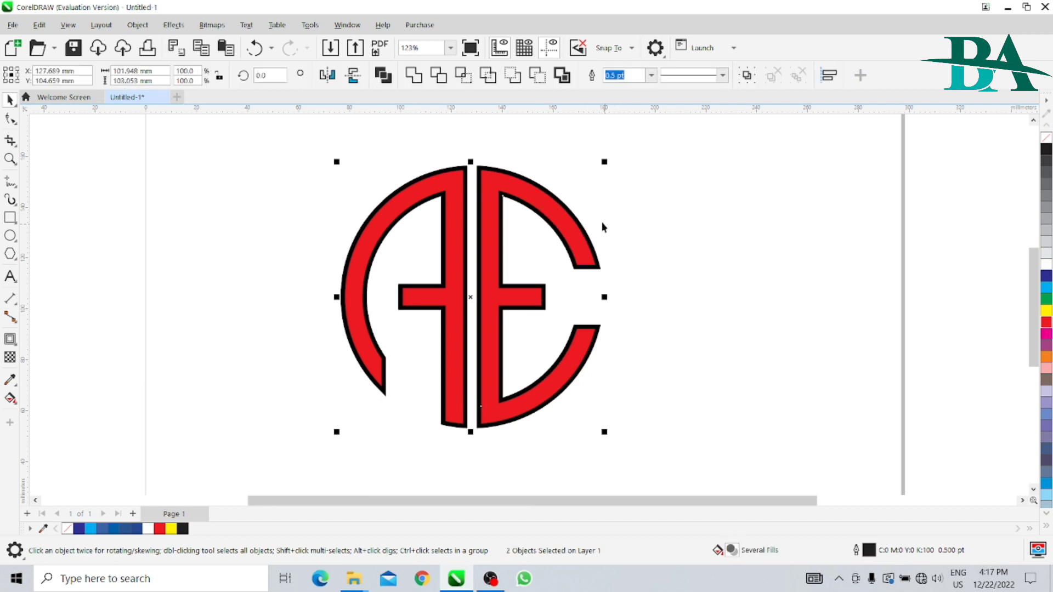
Step: Move the red logo off its black contour shape to check that they are separate, and undo the move
left_click(567, 229)
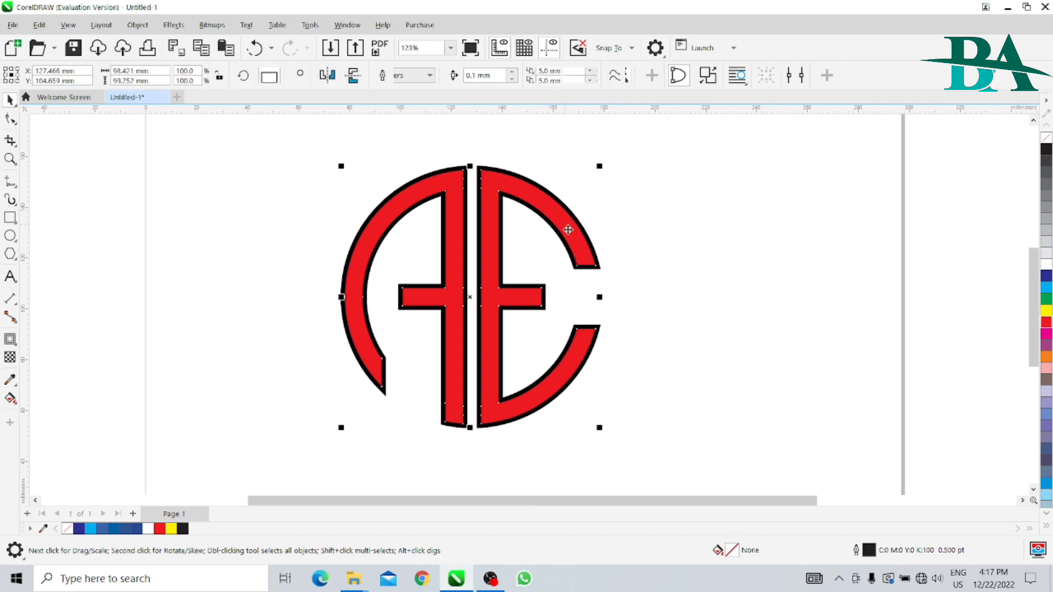
left_click_drag(568, 229, 663, 242)
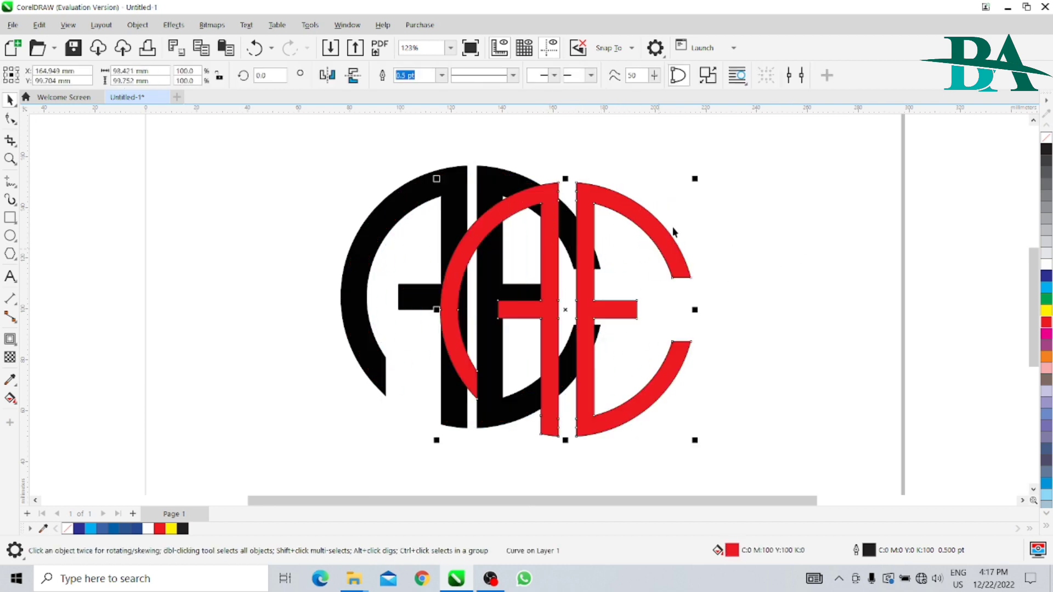
key("ctrl+z")
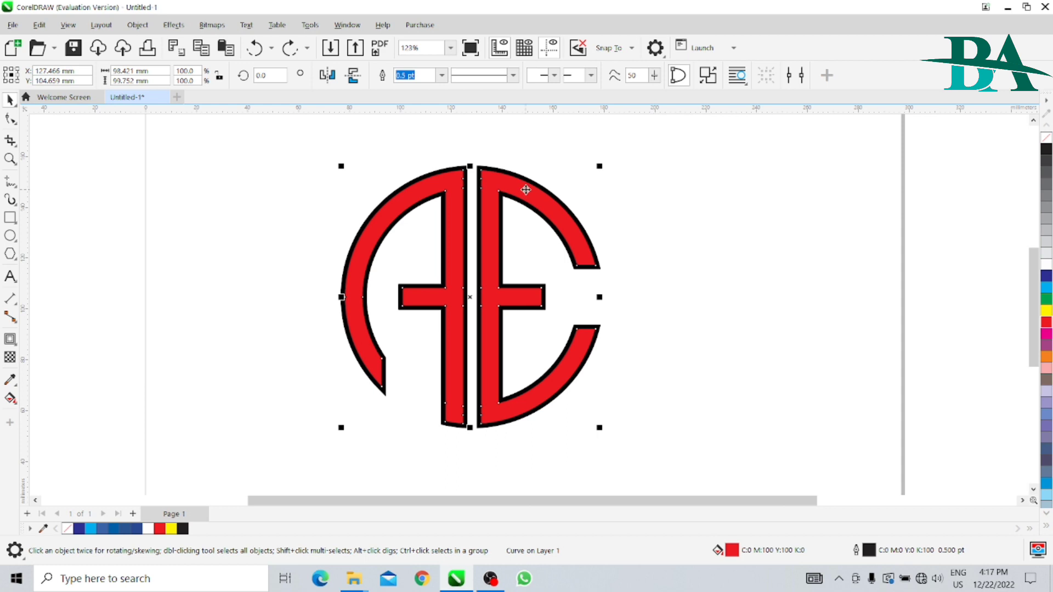
Step: Duplicate the black contour shape and shift the copy about 1.4 mm right and 2.7 mm down
left_click(747, 223)
scroll(603, 211, "up", 2)
scroll(602, 211, "up", 3)
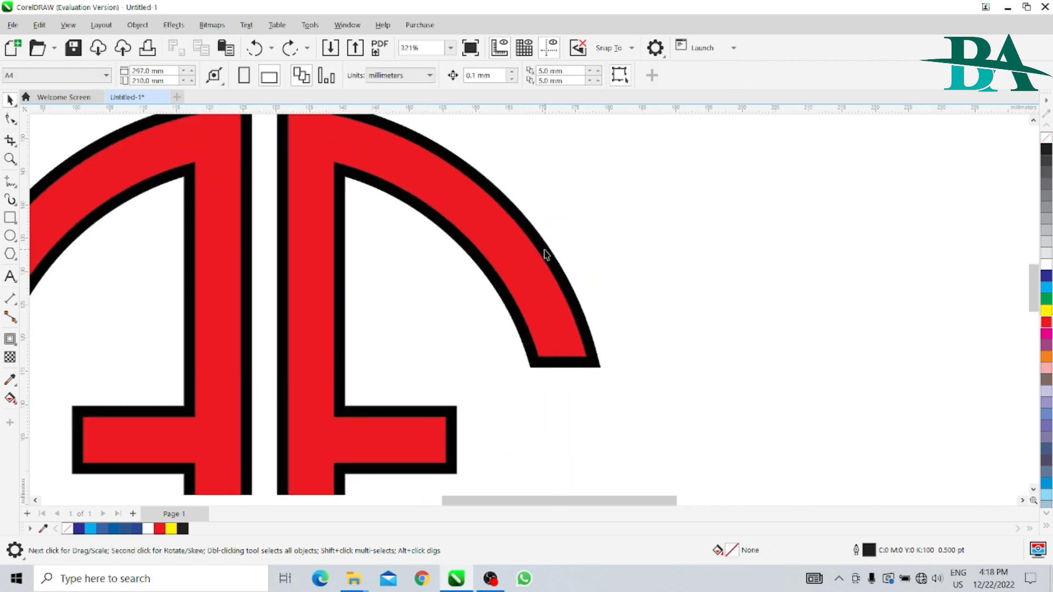
left_click(599, 366)
scroll(694, 356, "down", 4)
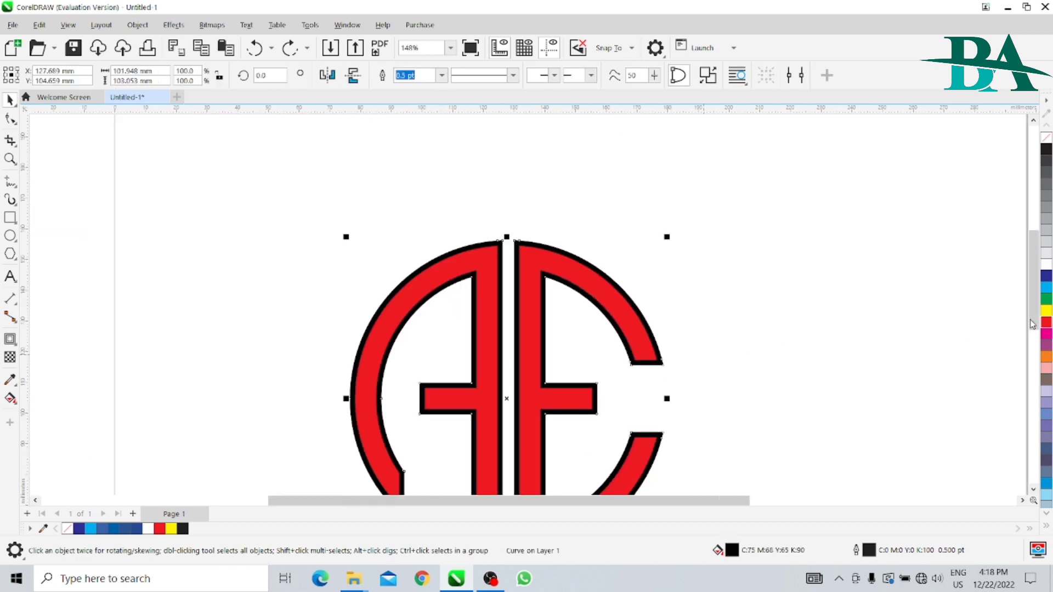
mouse_move(1033, 324)
left_mouse_down()
mouse_move(1033, 350)
mouse_move(1033, 341)
left_mouse_up()
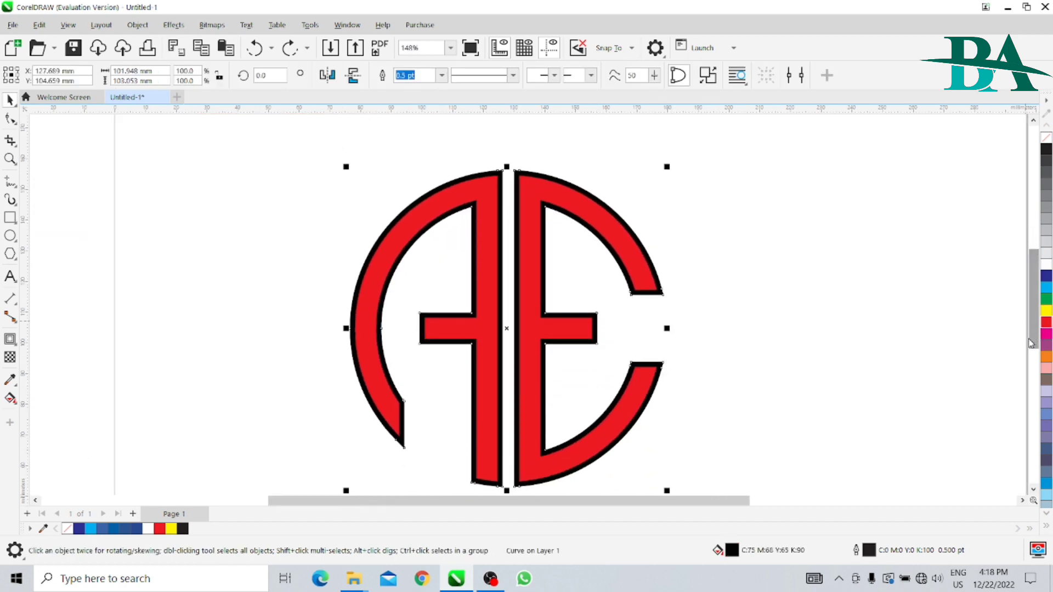
key("ctrl+shift+z")
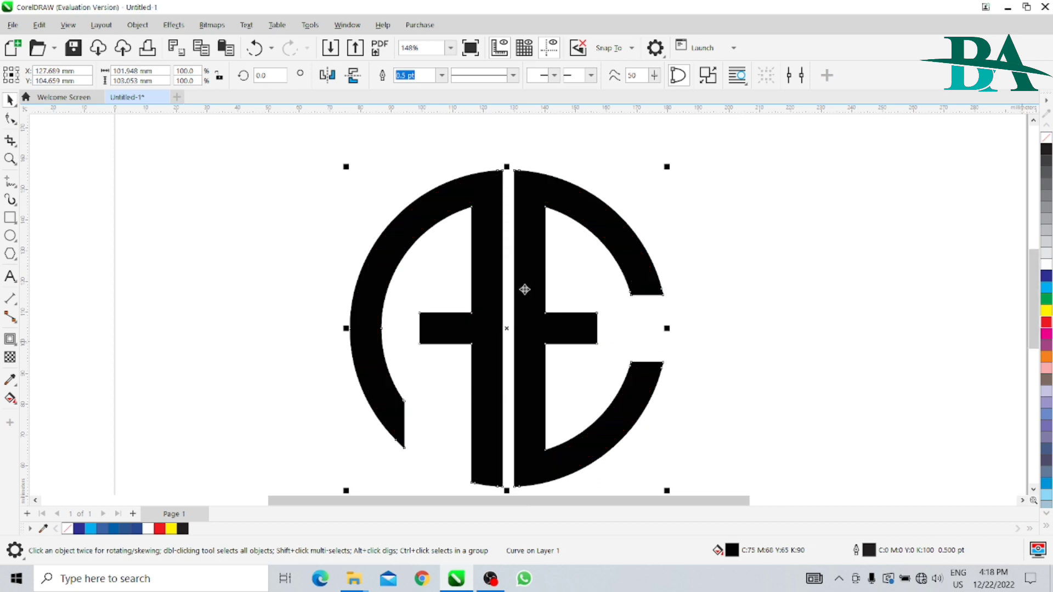
left_click_drag(482, 236, 486, 238)
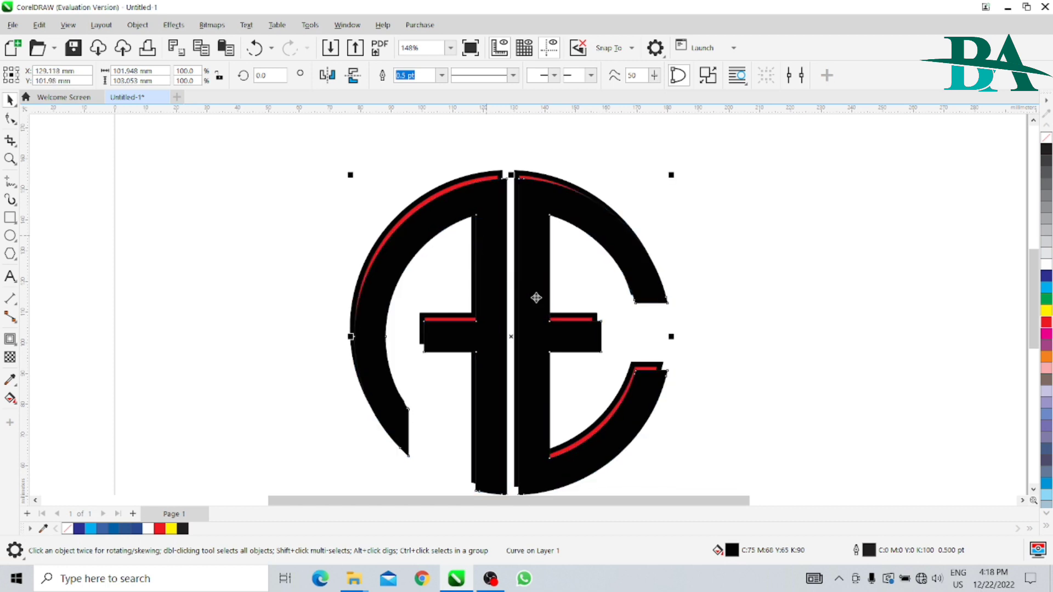
Step: Fill the shifted copy with cyan (C100 M0 Y0 K0) and send it behind the logo
scroll(979, 317, "down", 1)
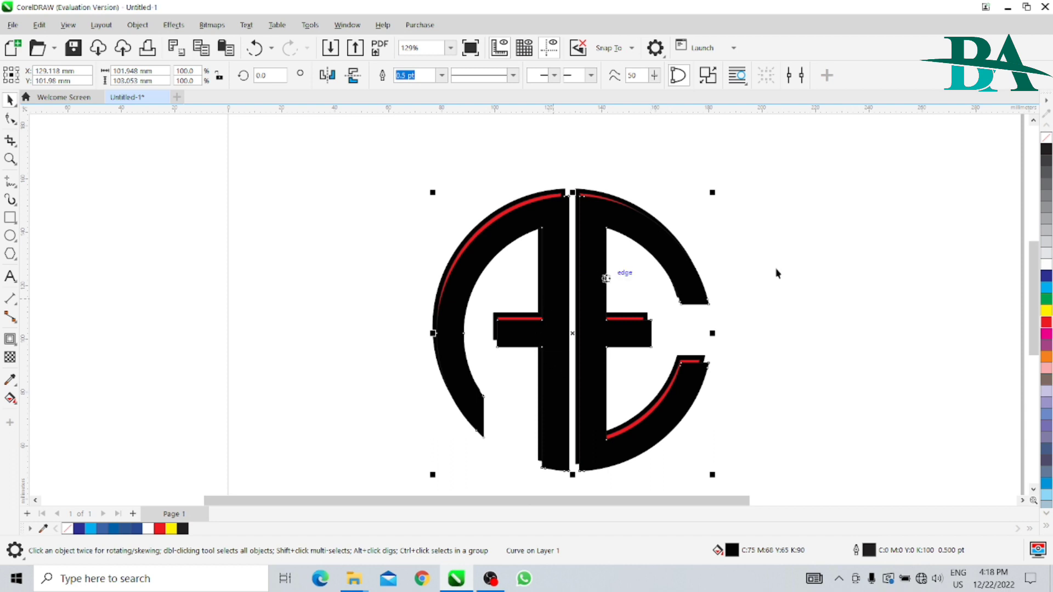
left_click(1046, 289)
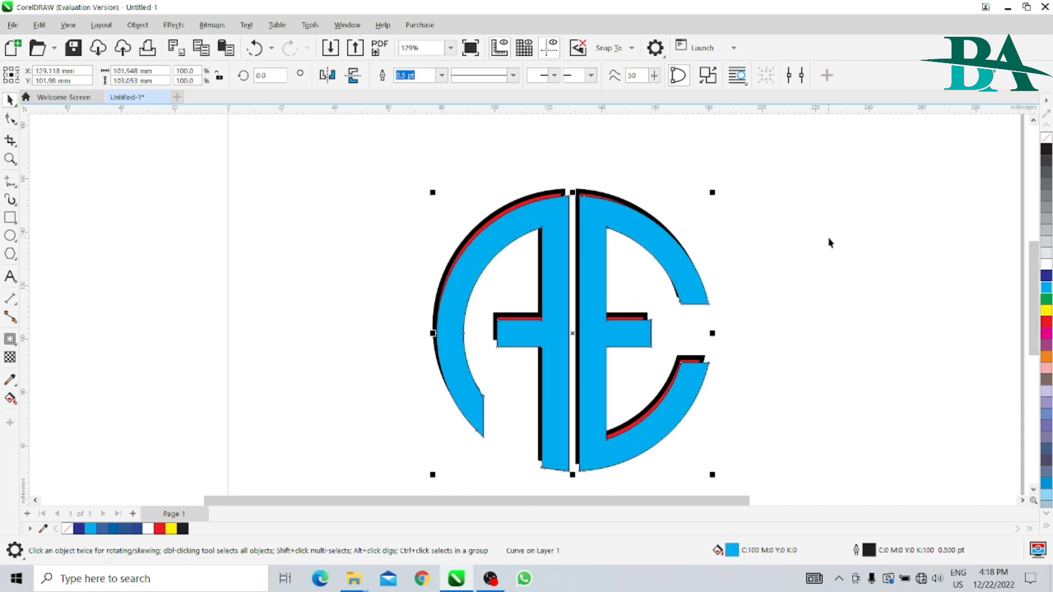
key("shift+Page_Down")
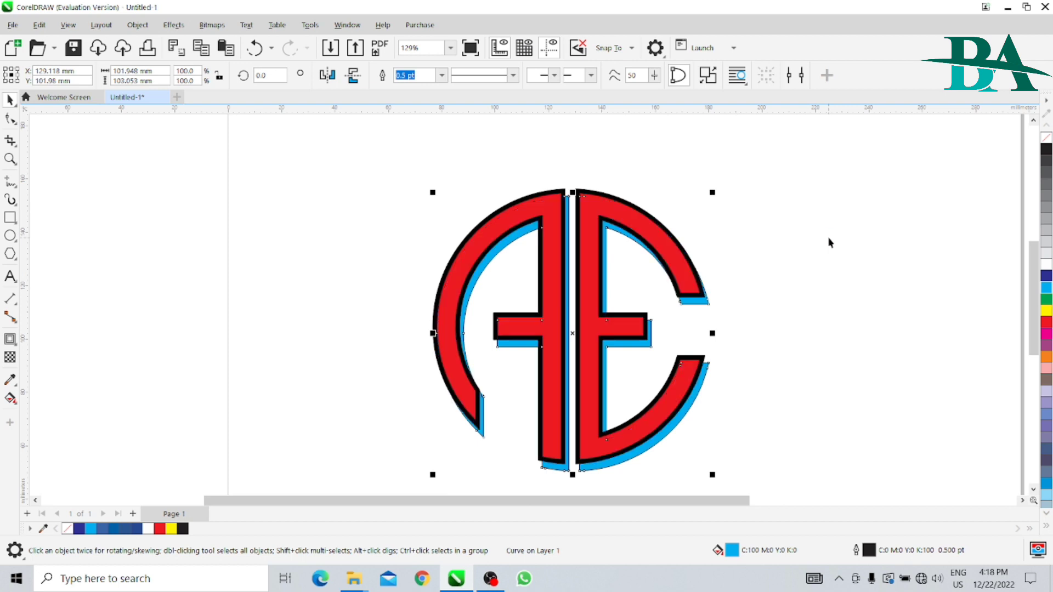
Step: Fill the black contour shape directly behind the red letters with white (C0 M0 Y0 K0)
scroll(820, 247, "up", 3)
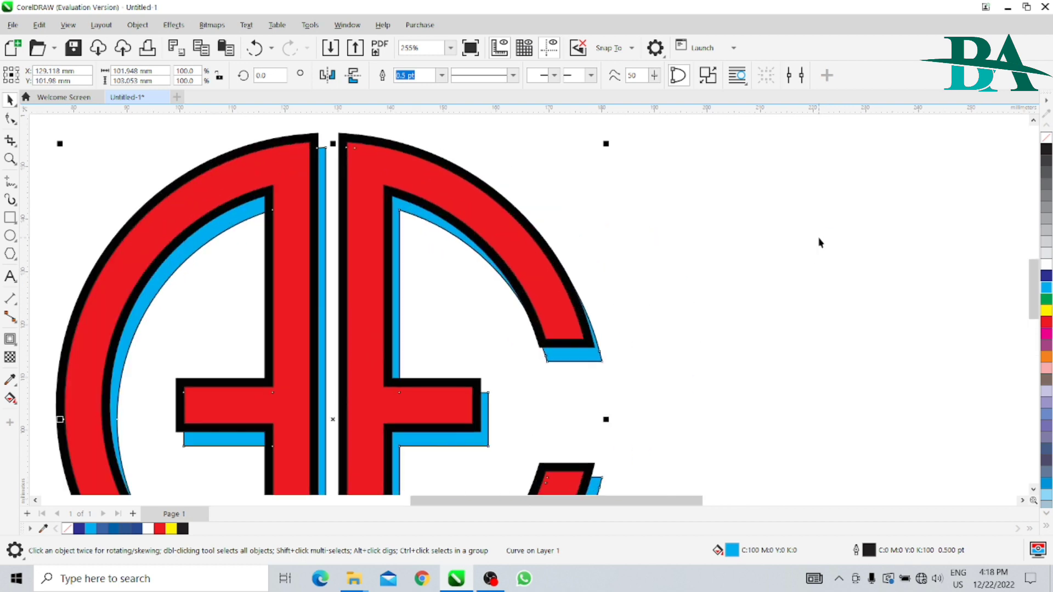
left_click(759, 265)
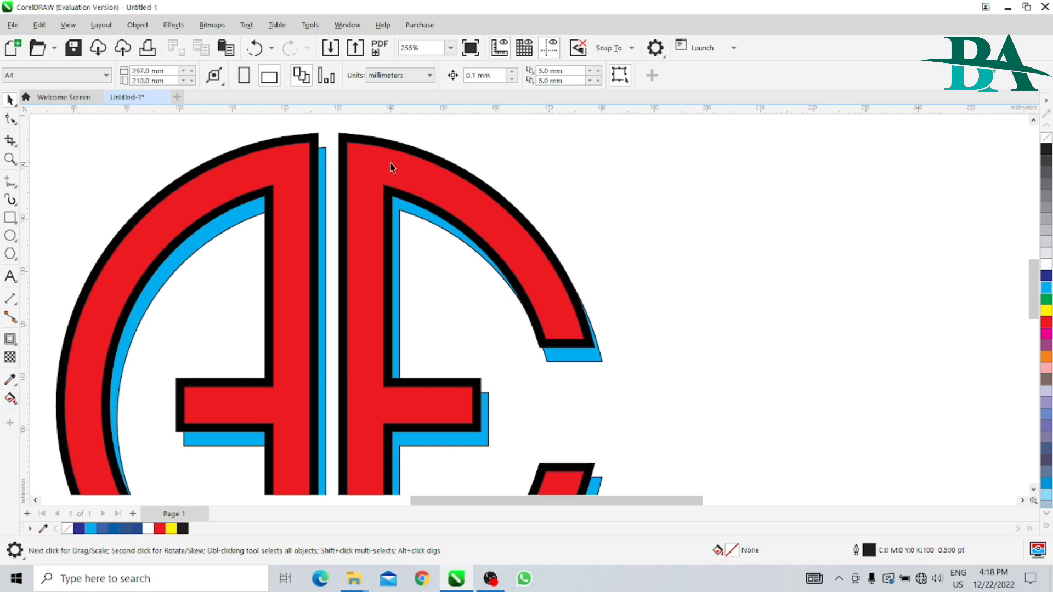
left_click(589, 339)
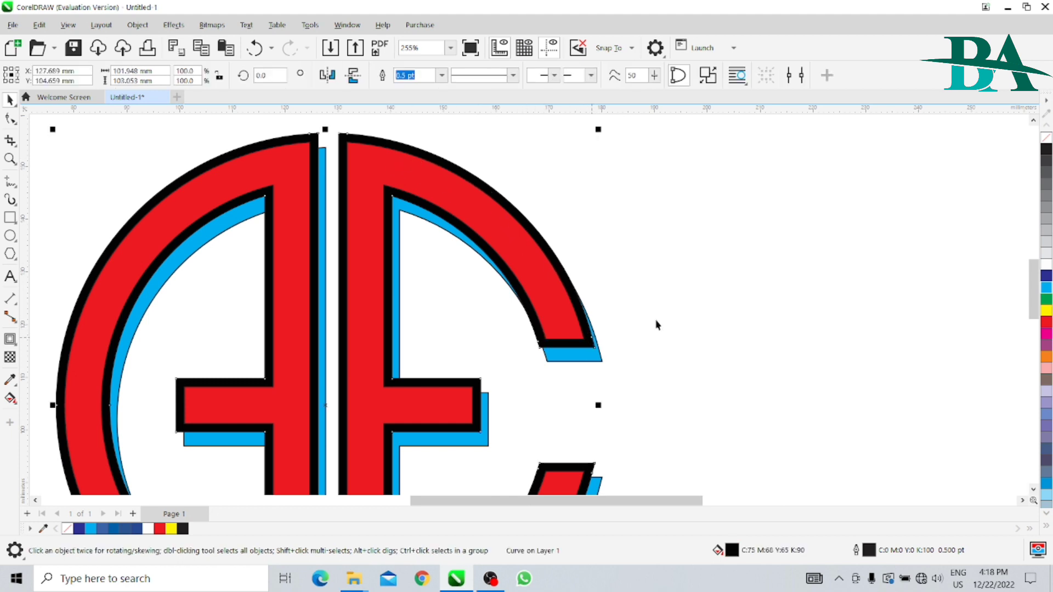
left_click(1046, 265)
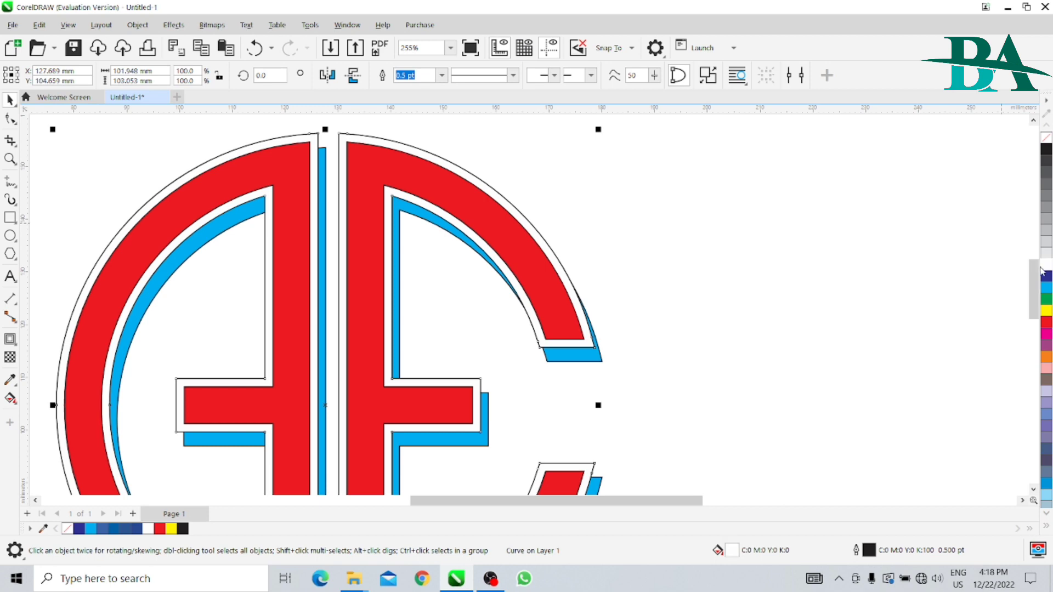
Step: Fill the cyan rear copy with black (C0 M0 Y0 K100) as the logo's shadow and clear the selection
left_click(590, 362)
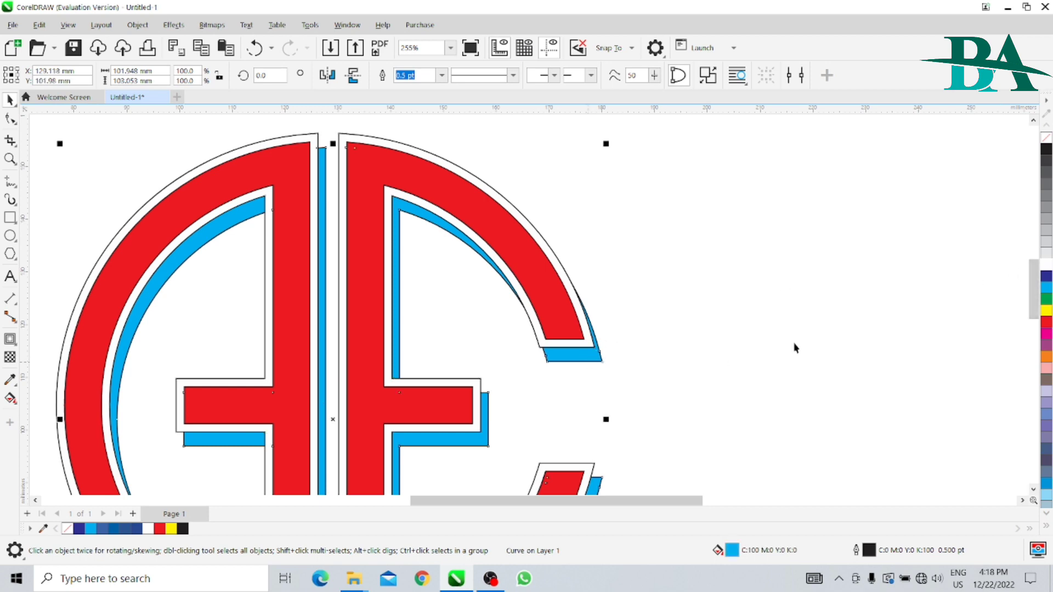
left_click(1046, 149)
scroll(637, 296, "down", 3)
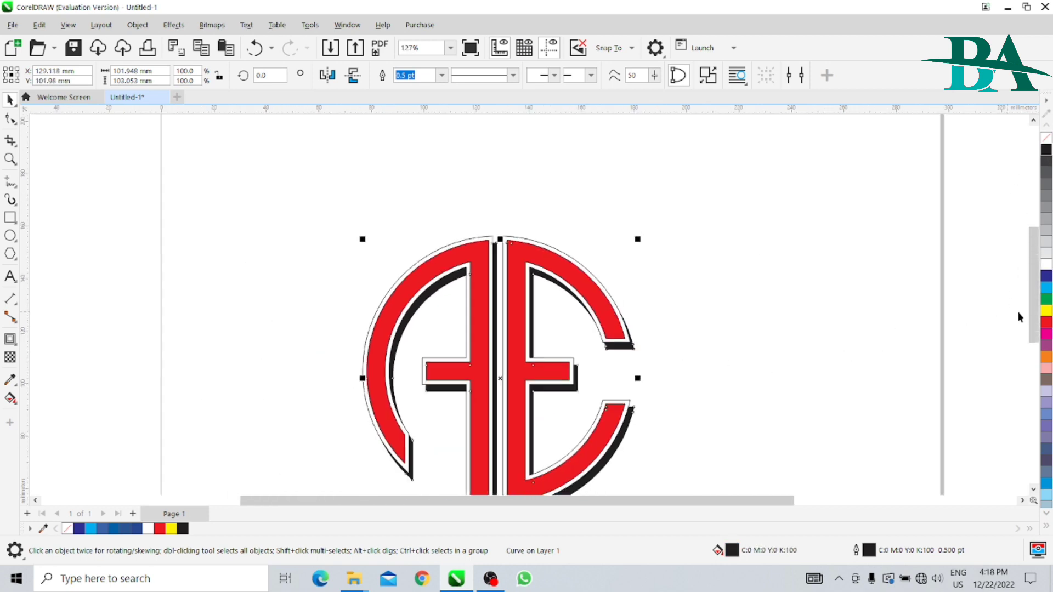
scroll(673, 354, "down", 1)
scroll(674, 354, "up", 2)
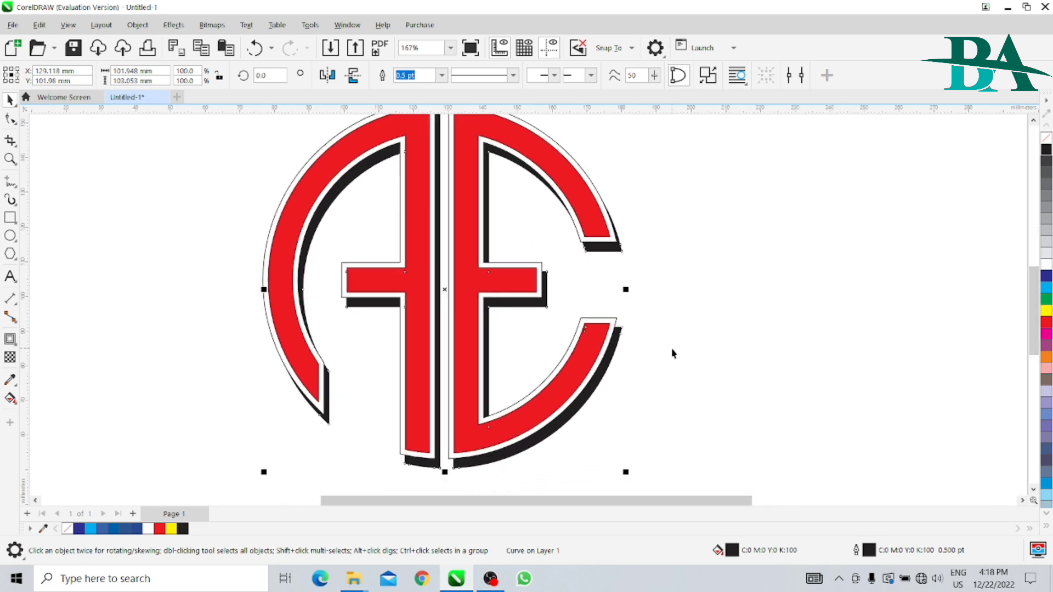
scroll(677, 353, "down", 1)
scroll(1035, 340, "up", 1)
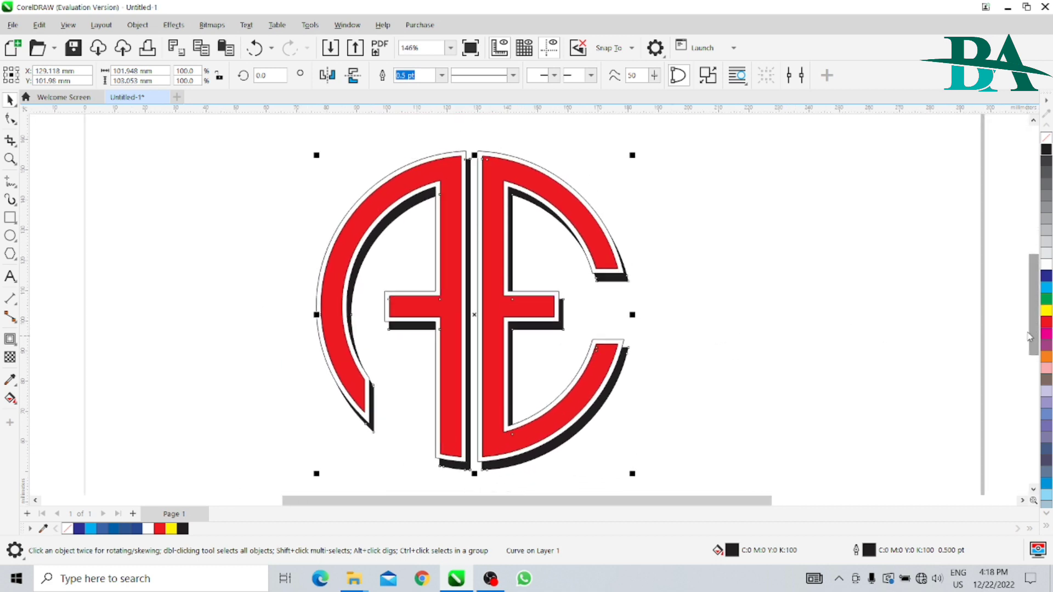
left_click(772, 368)
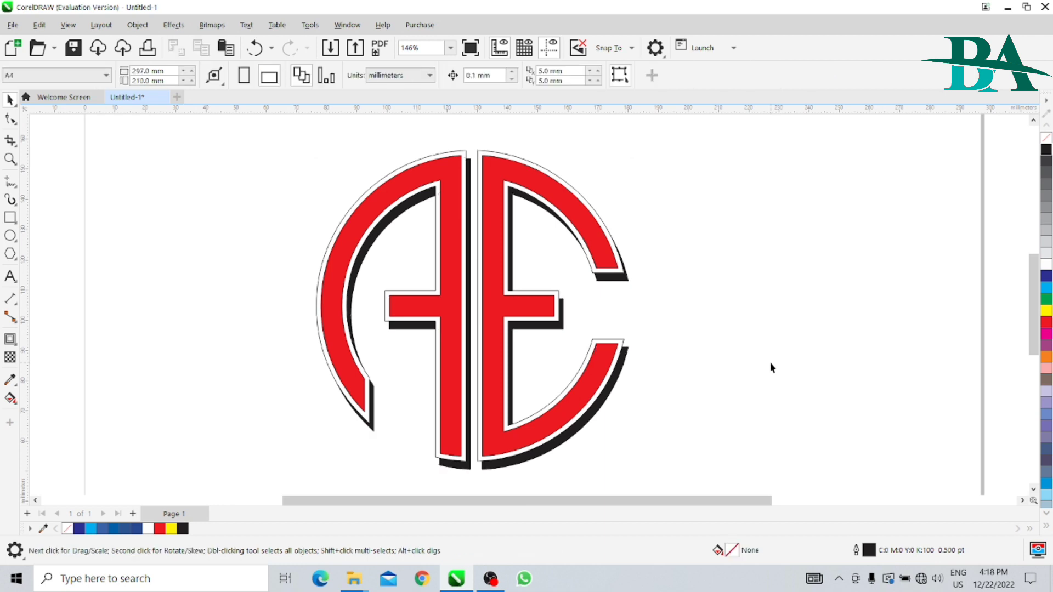